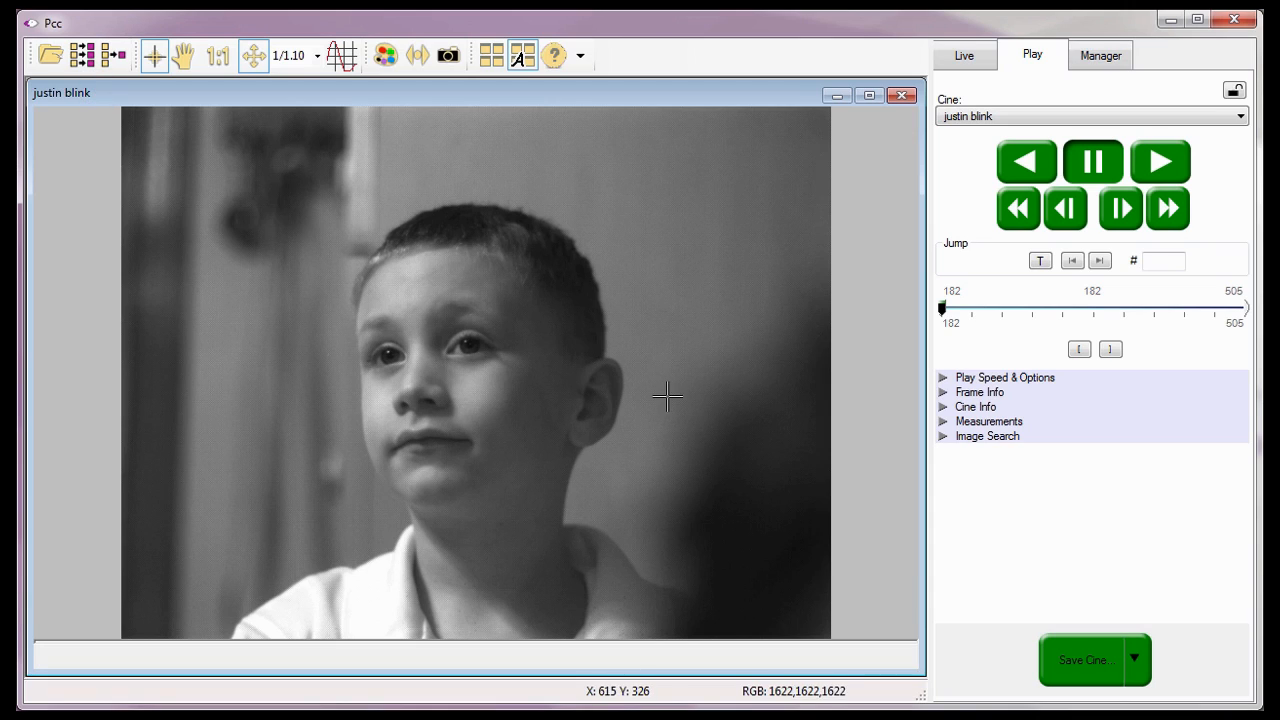
- Open the Save Cine dialog for 'justin blink' and review the available save formats
left_click(1077, 640)
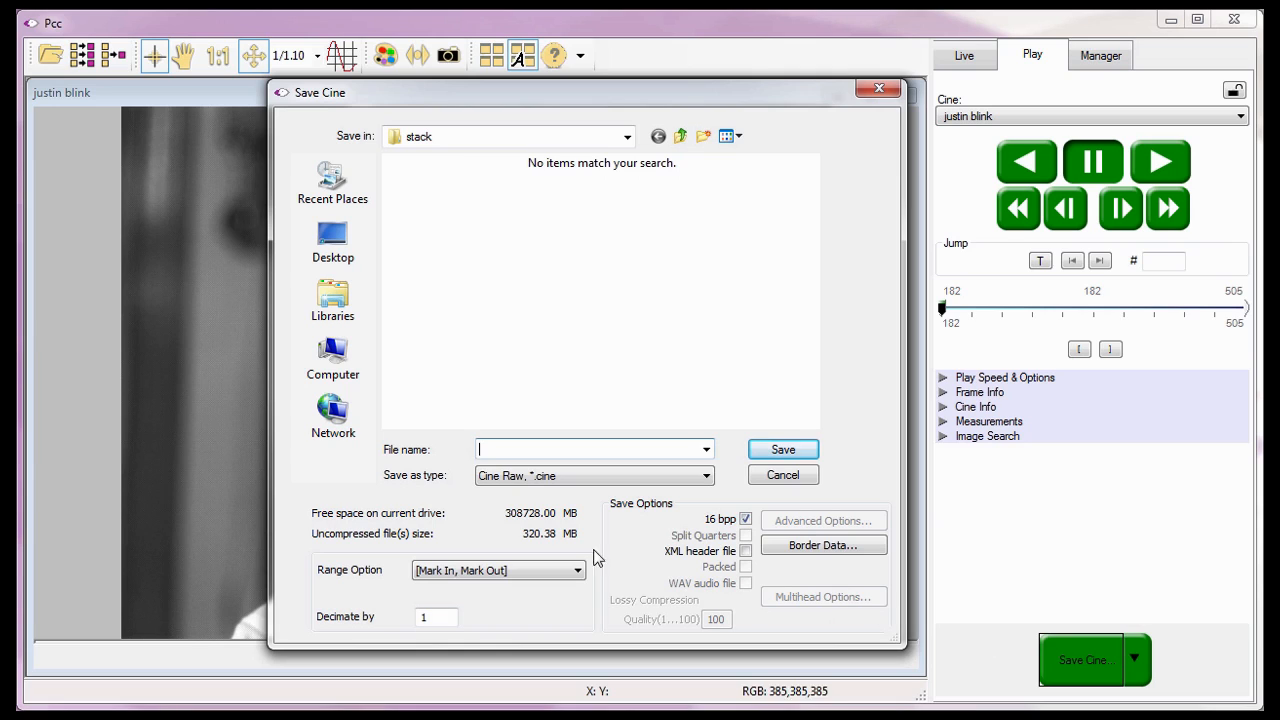
left_click(463, 479)
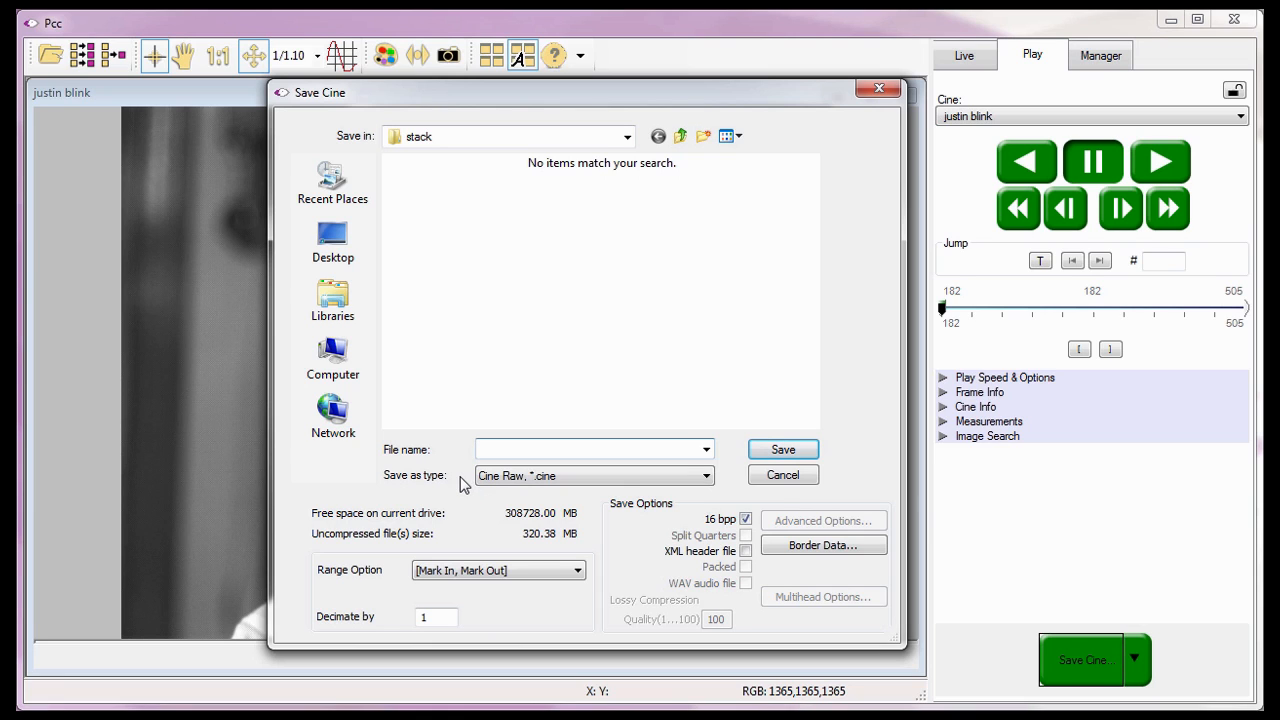
left_click(706, 476)
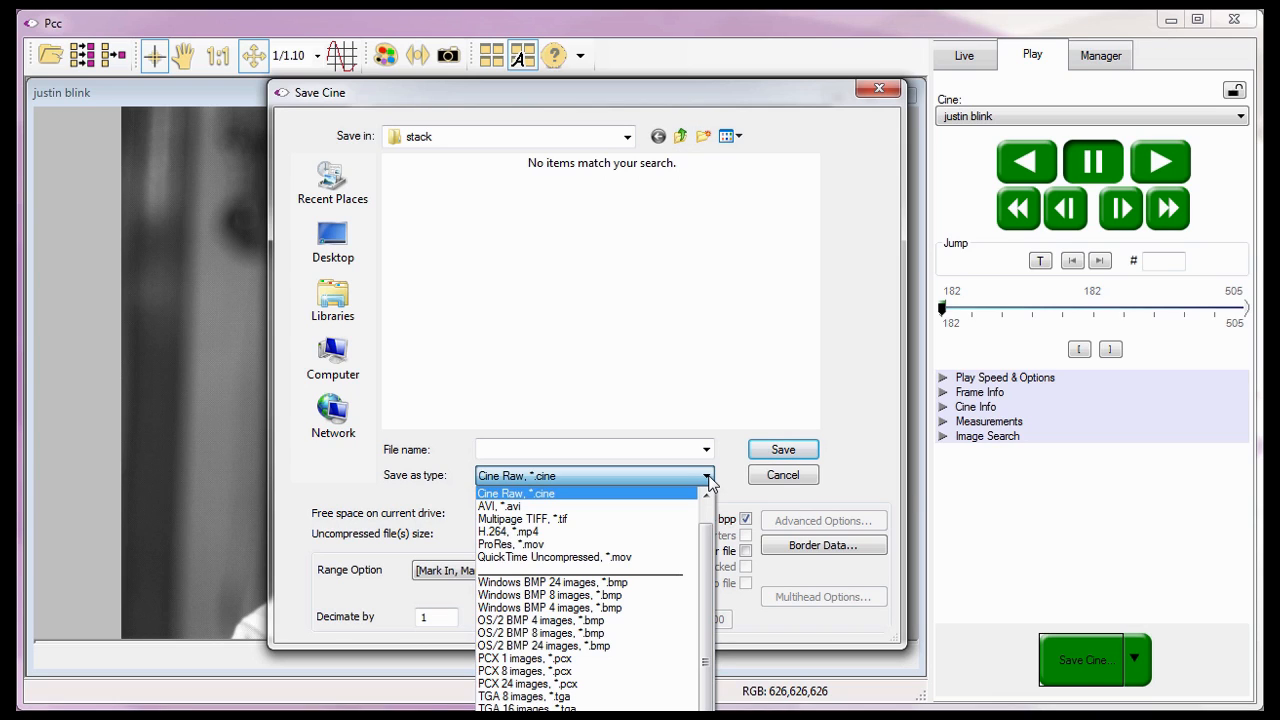
left_click_drag(704, 533, 708, 494)
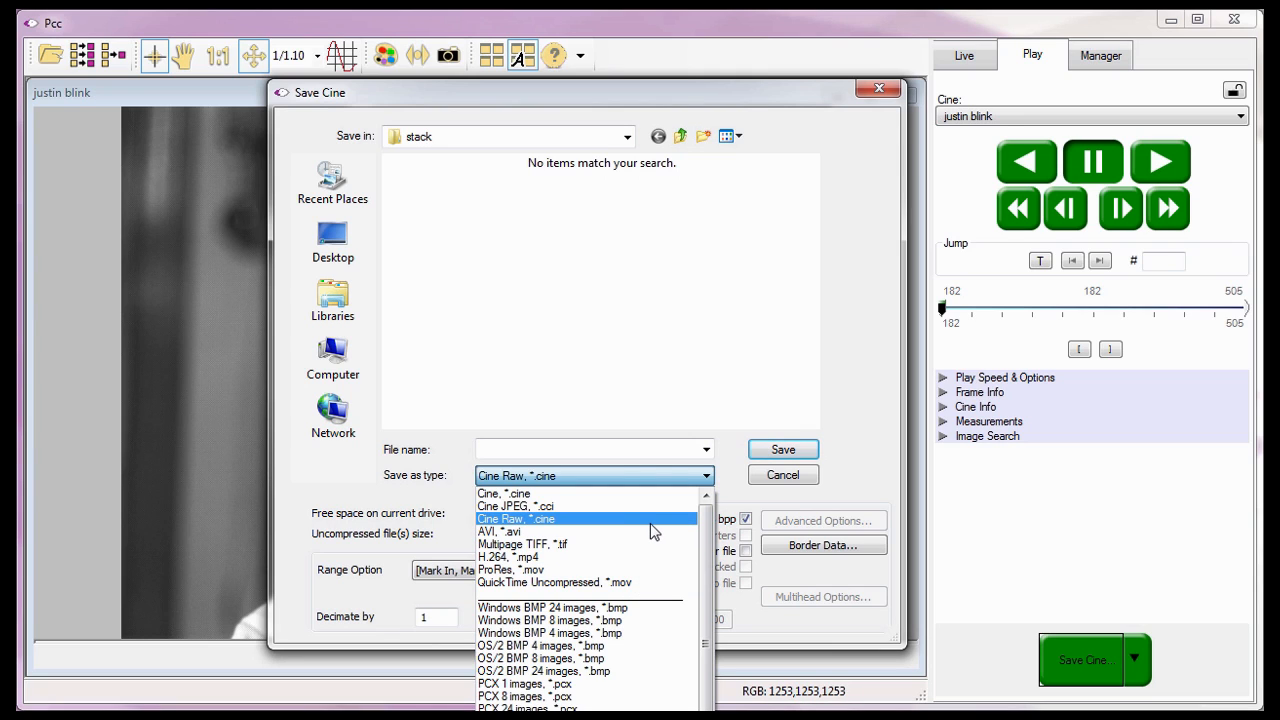
scroll(650, 523, "down", 1)
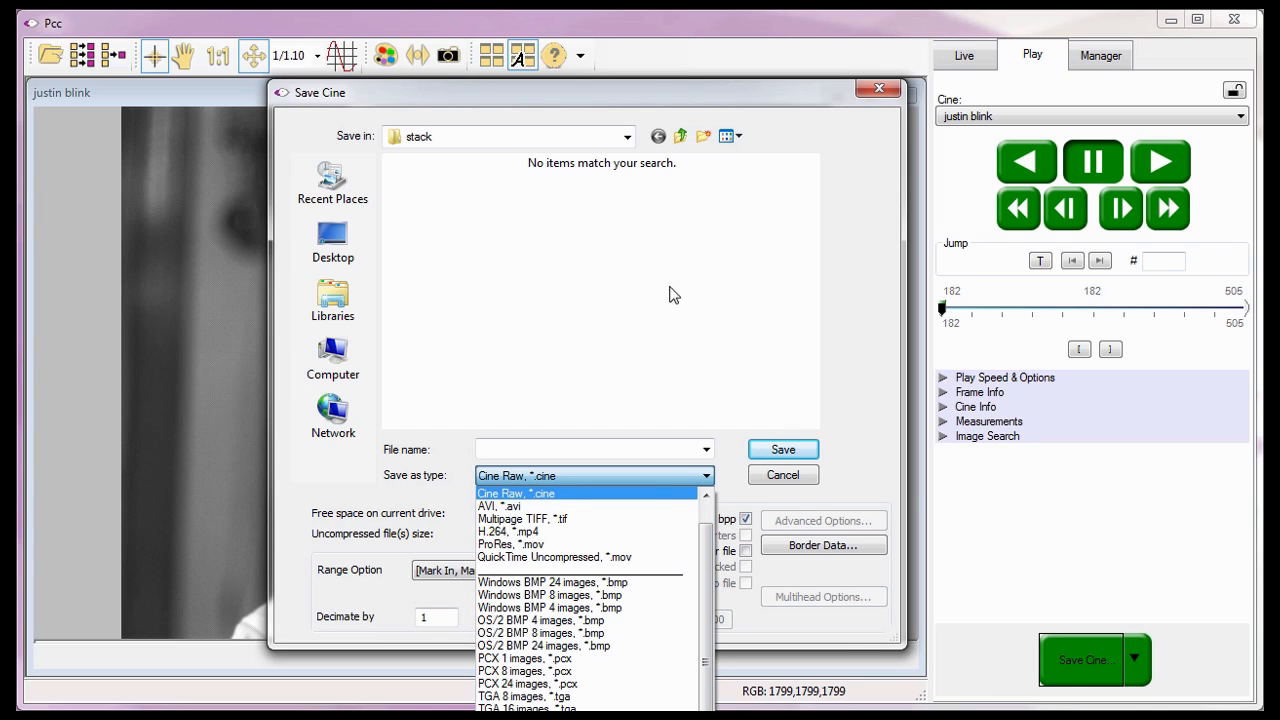
left_click(649, 88)
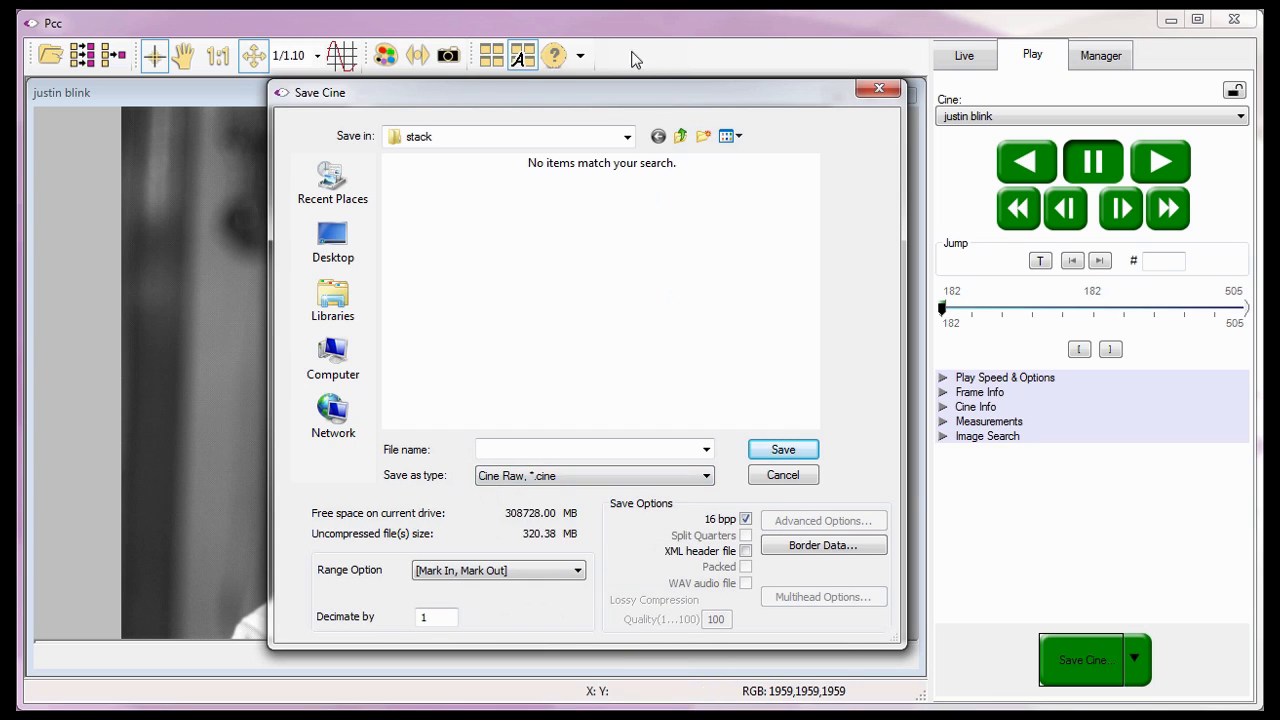
left_click_drag(622, 96, 626, 0)
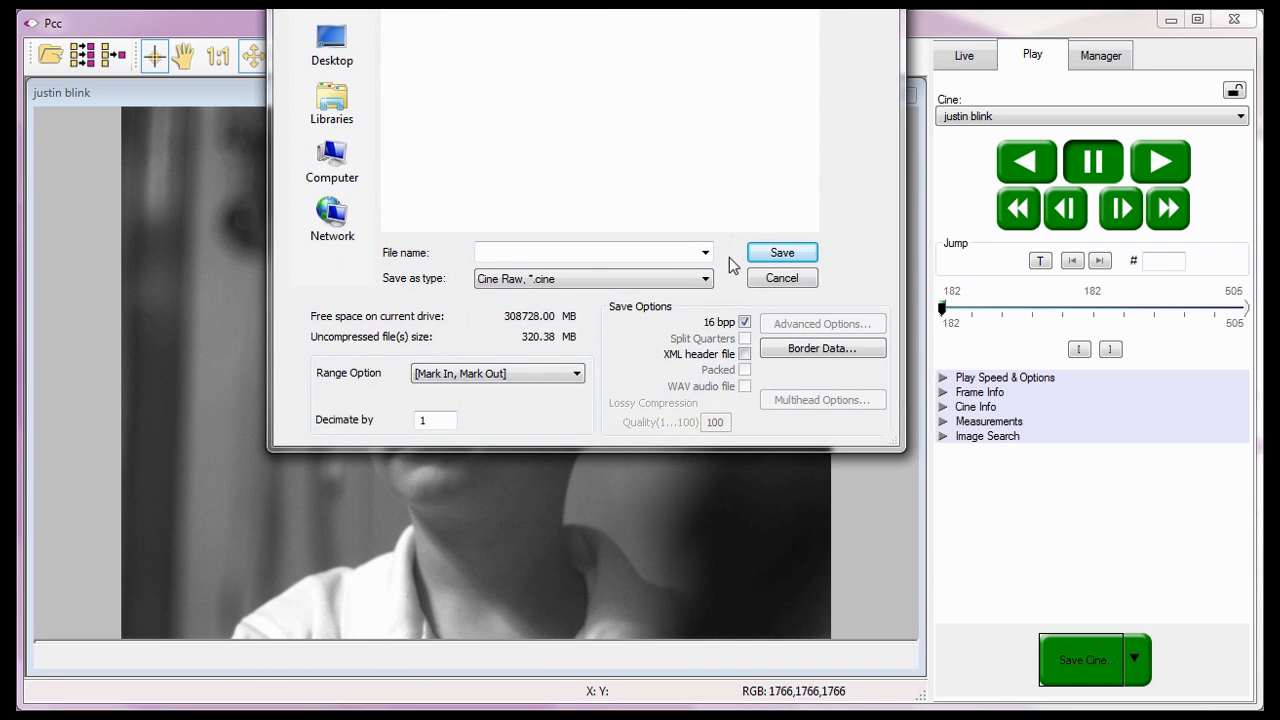
left_click(706, 279)
- Choose 'TIFF 8,24 images (*.tif)' as the save type
scroll(704, 352, "down", 3)
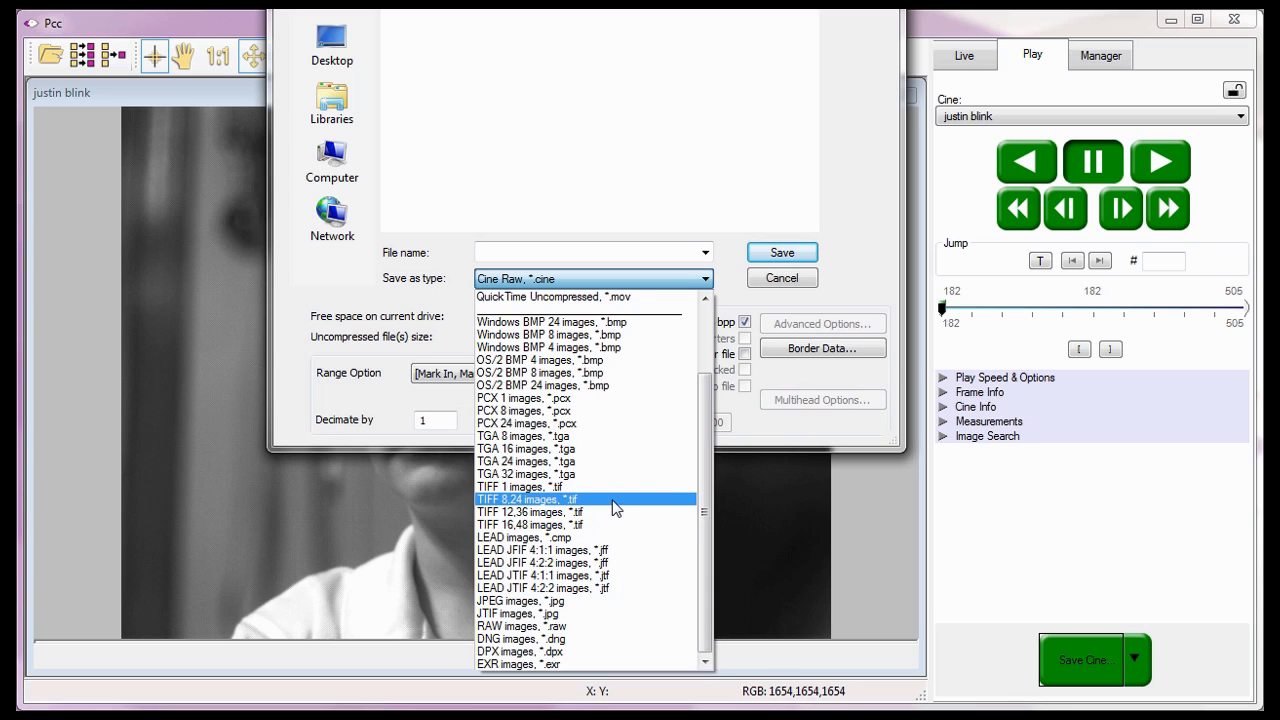
left_click(615, 506)
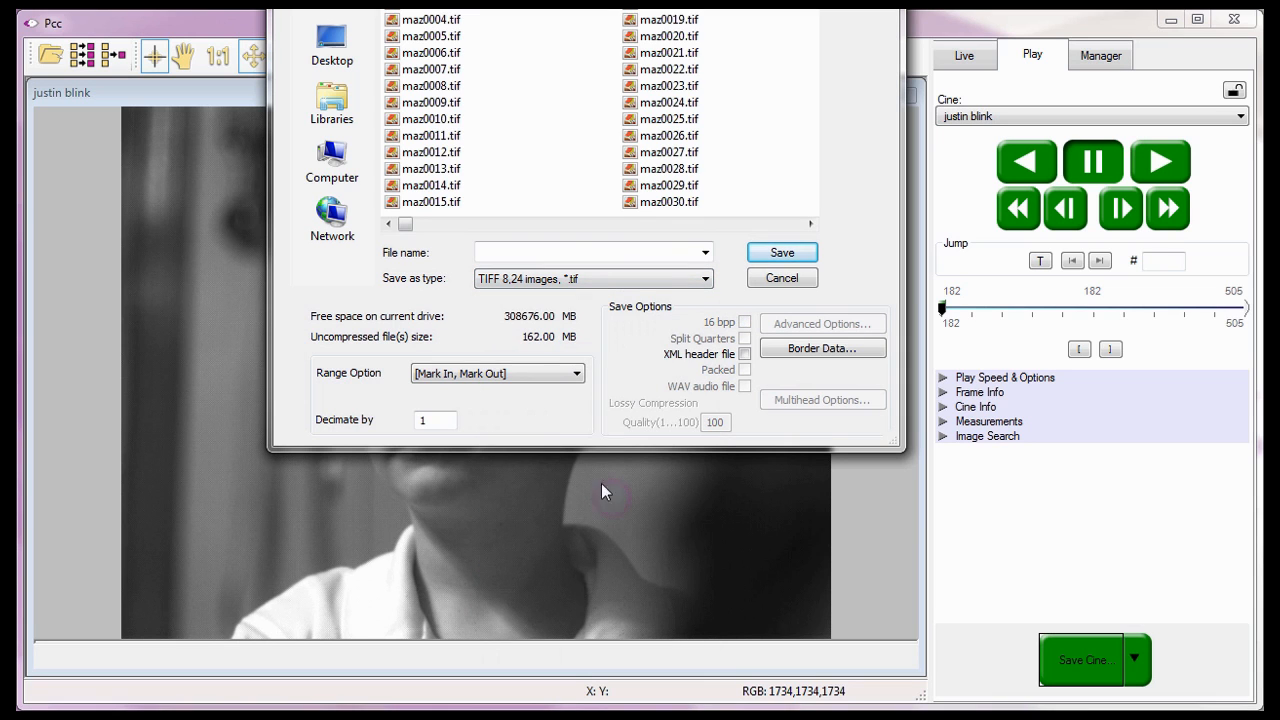
- Navigate to C:\Program Files\Phantom\Cines\Tutorial Cines as the save location
left_click_drag(508, 1, 506, 75)
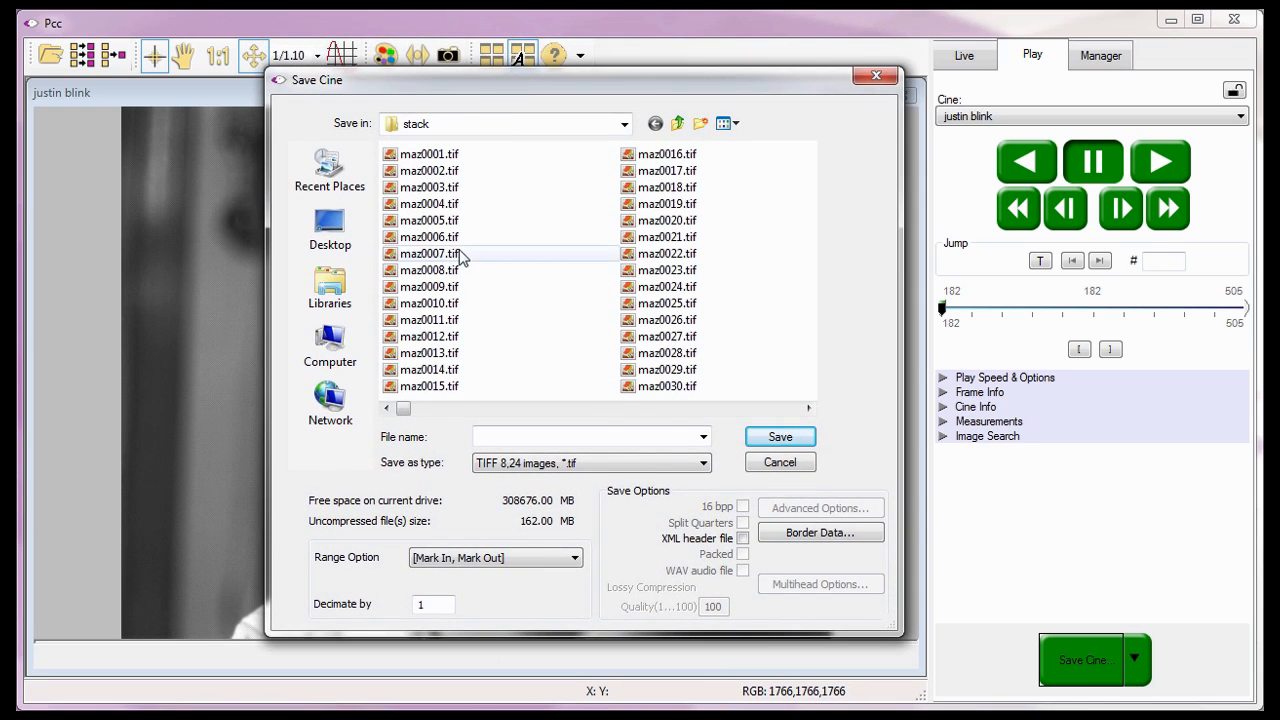
left_click(333, 350)
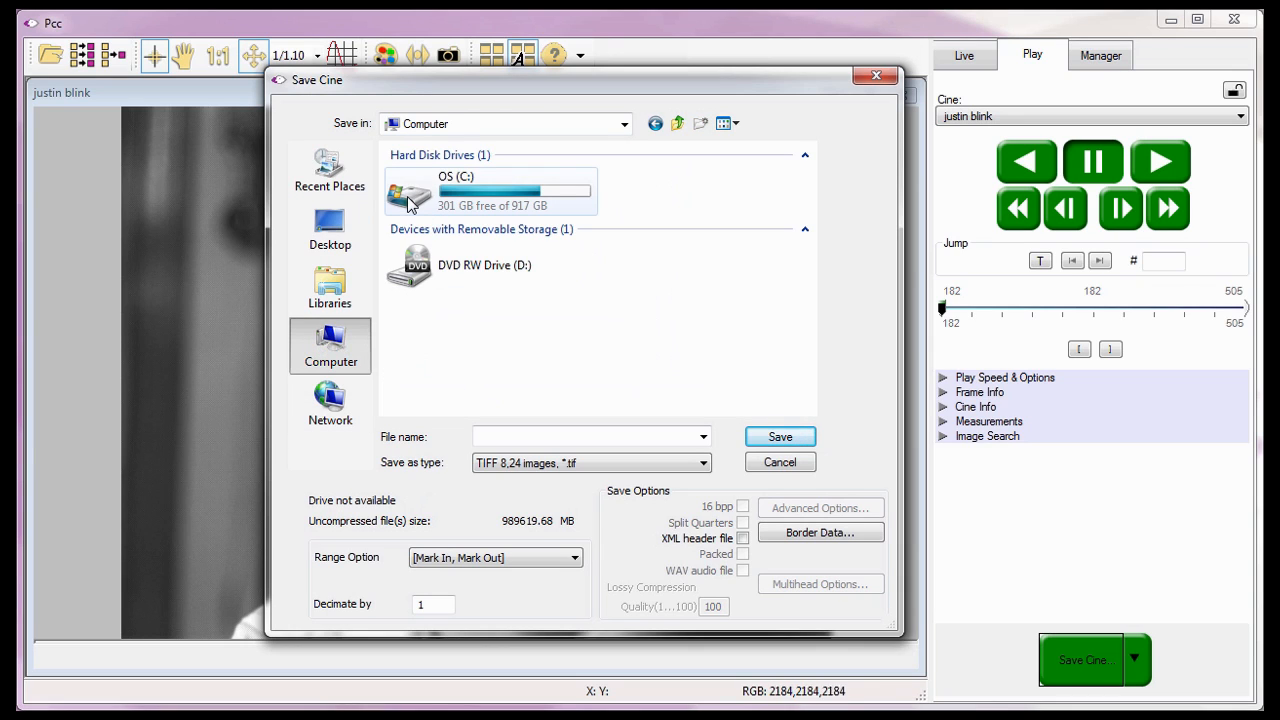
double_click(408, 198)
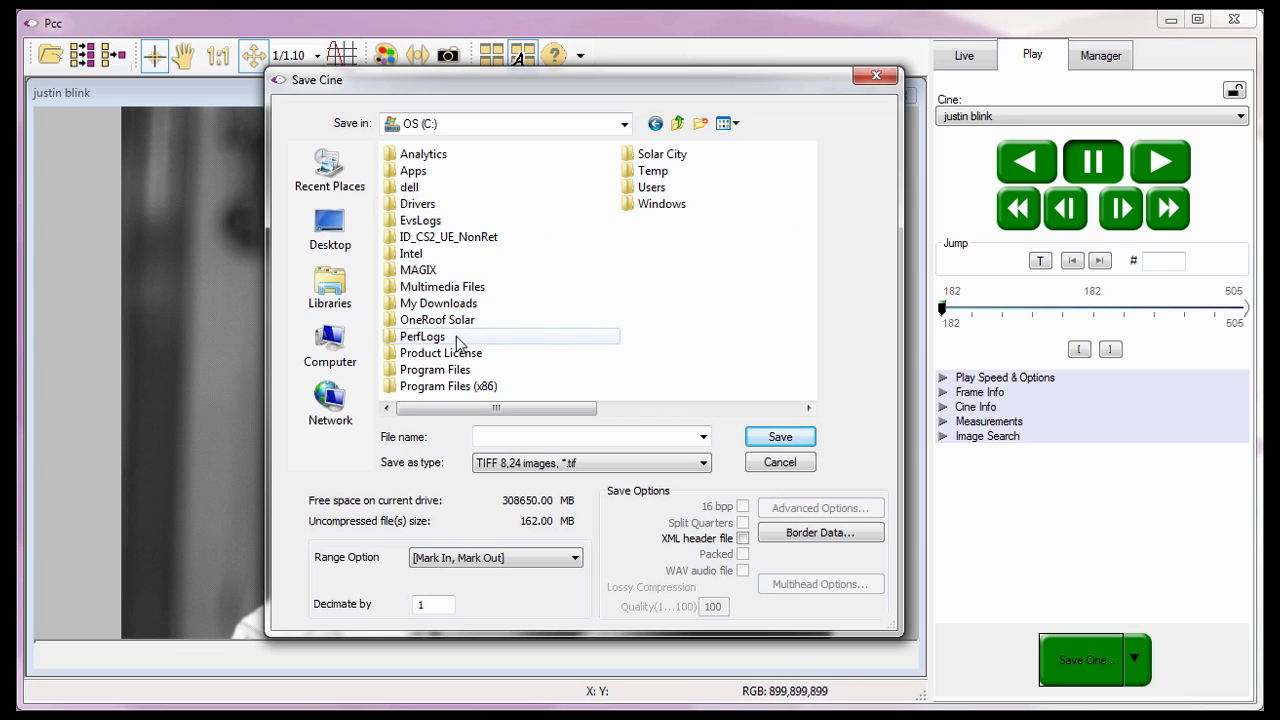
double_click(446, 370)
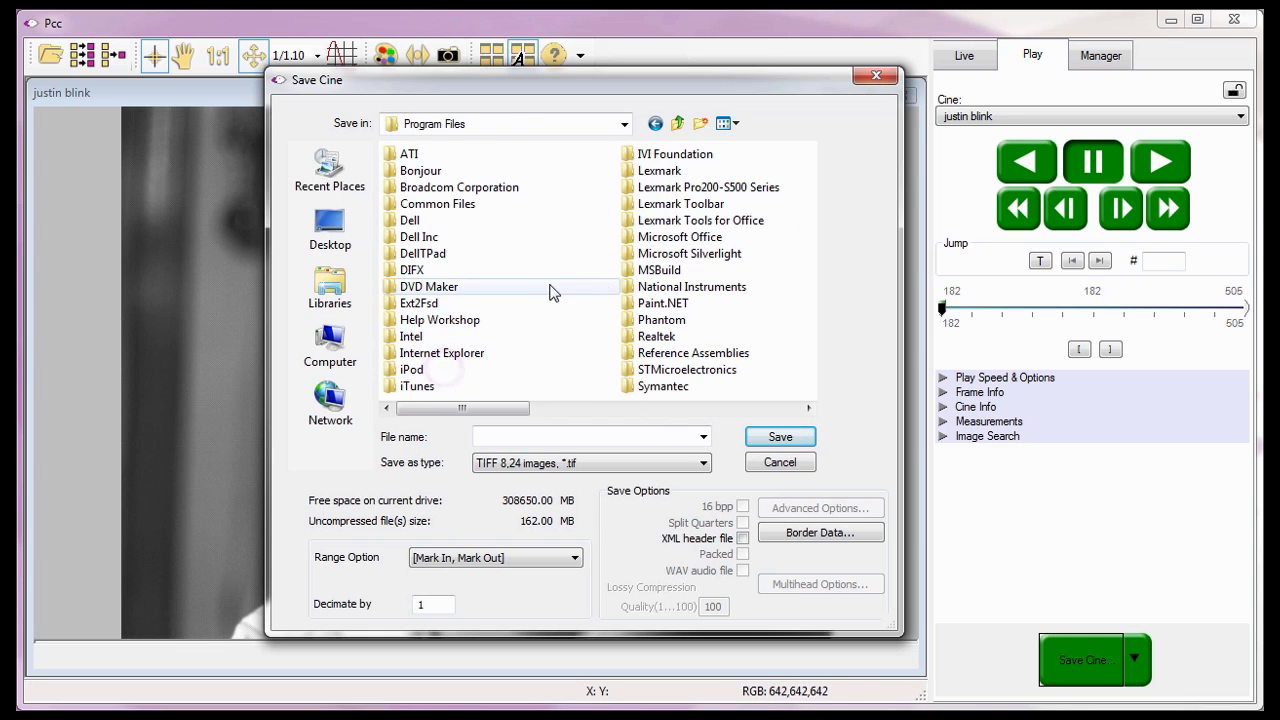
double_click(648, 321)
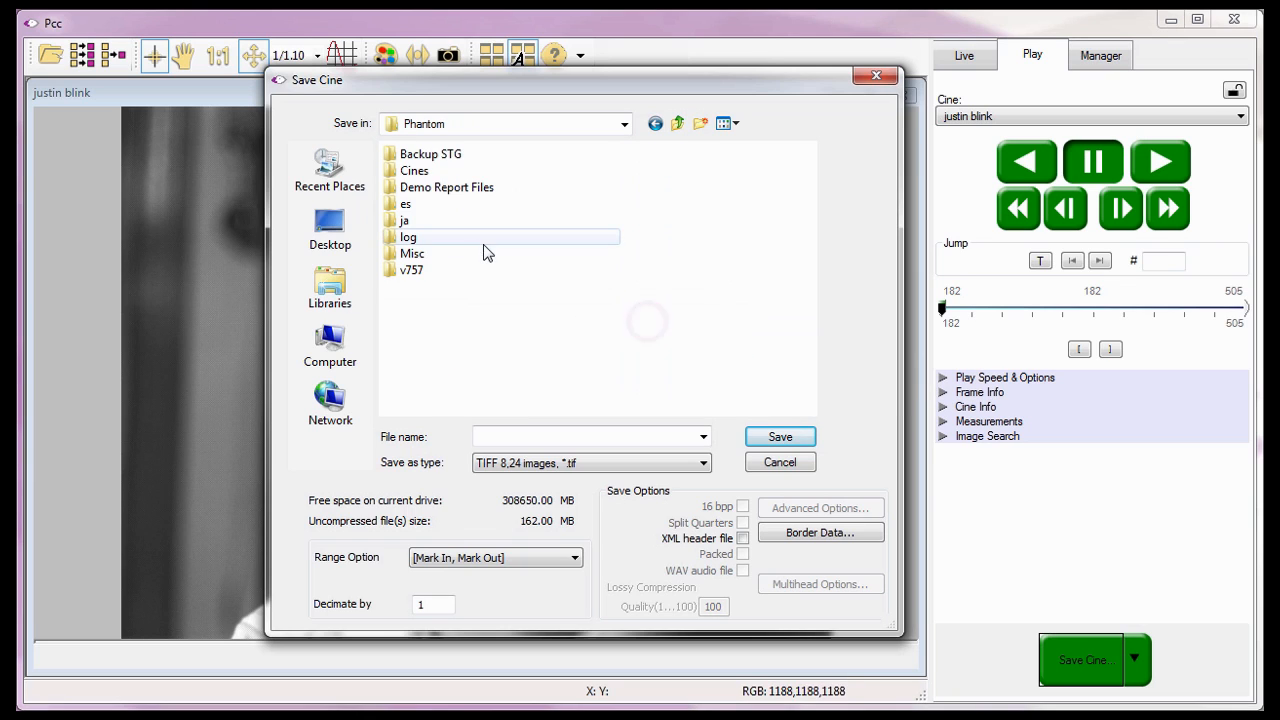
double_click(414, 173)
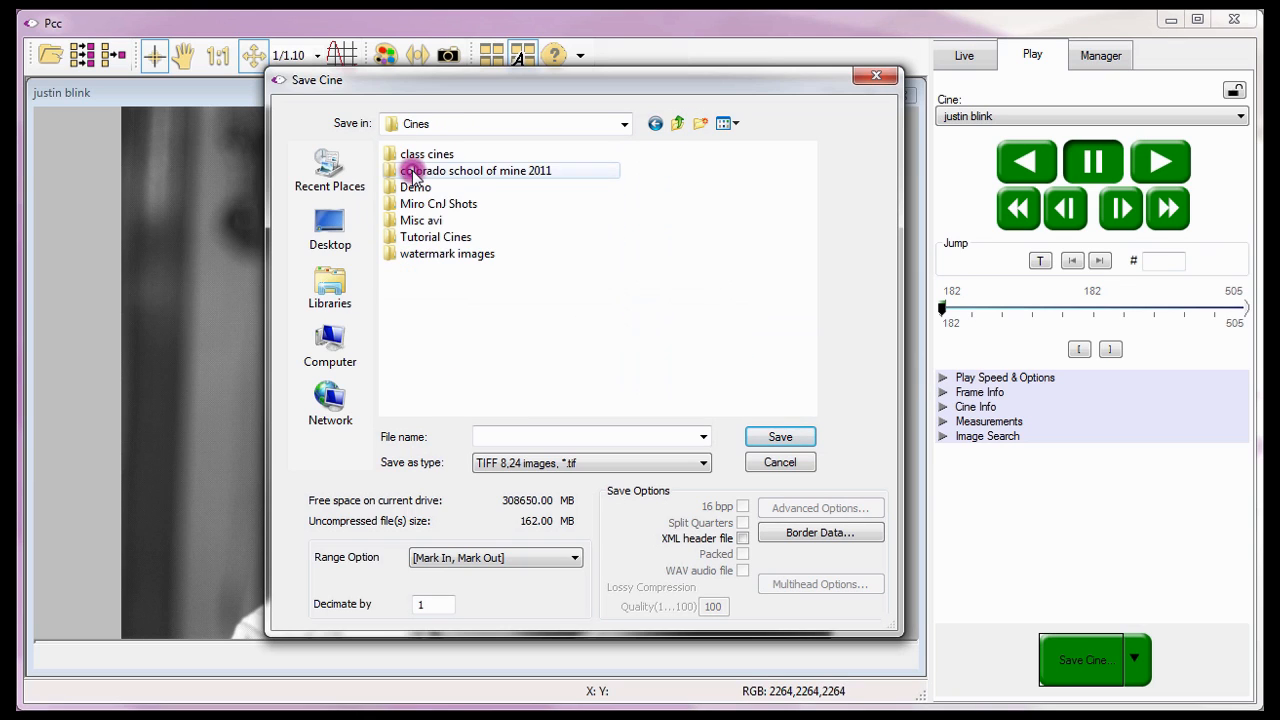
double_click(424, 238)
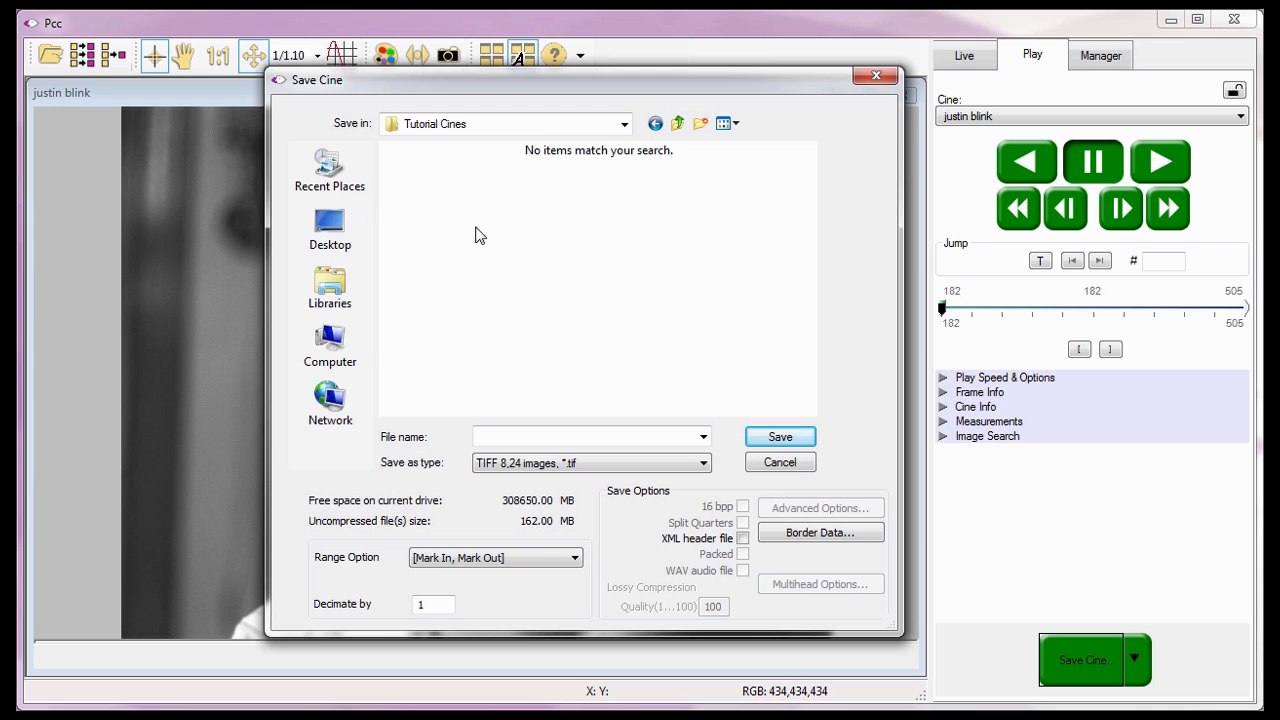
left_click(700, 125)
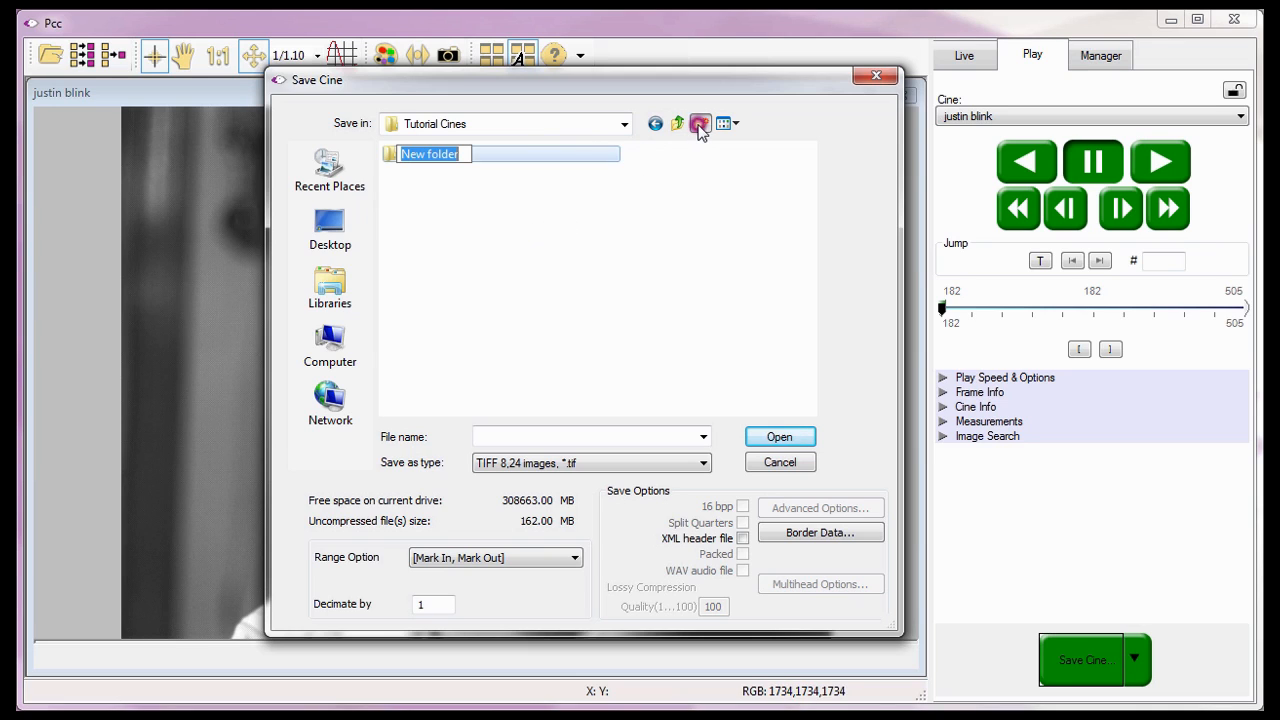
left_click_drag(463, 152, 393, 160)
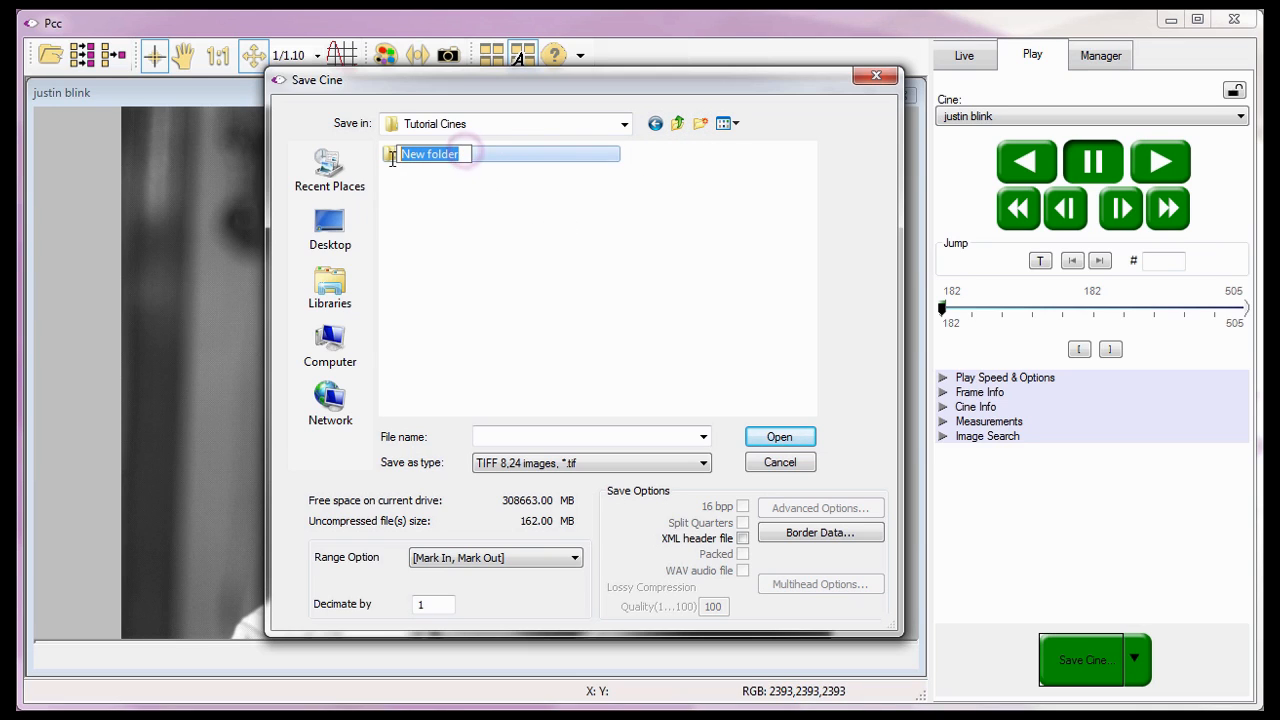
type("Justi")
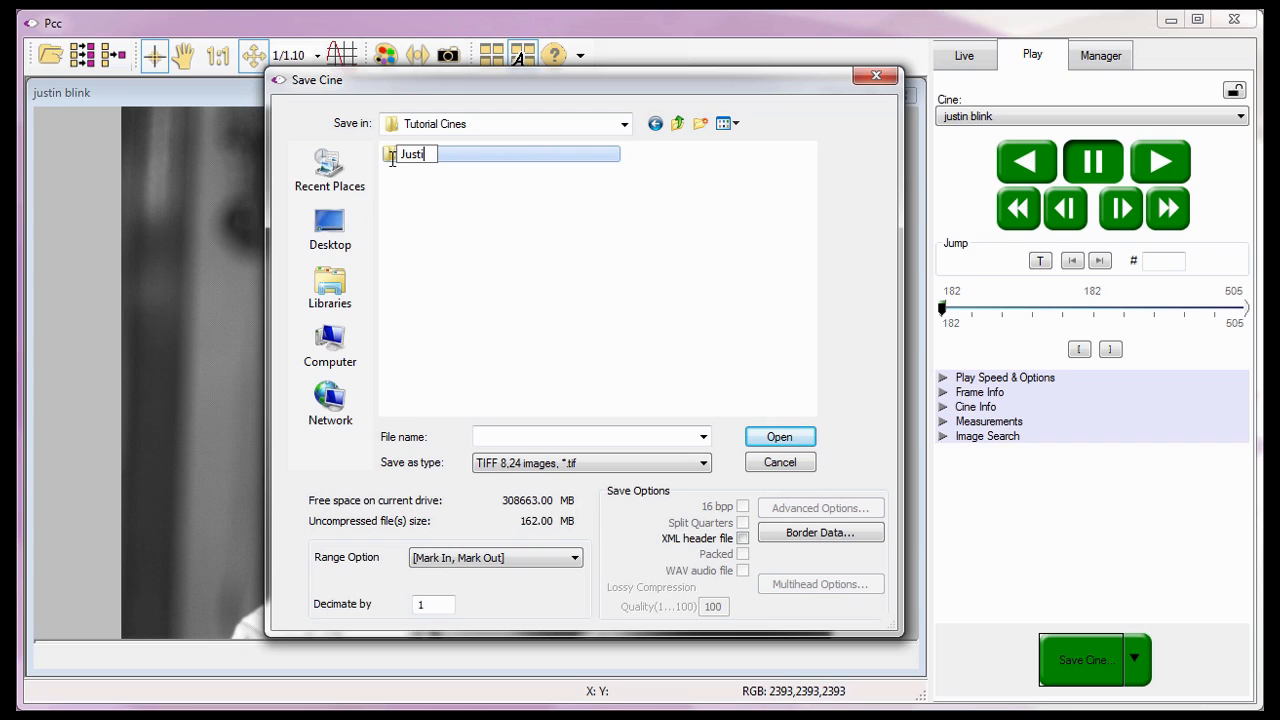
type("n Bli")
type("nk Images")
key("Return")
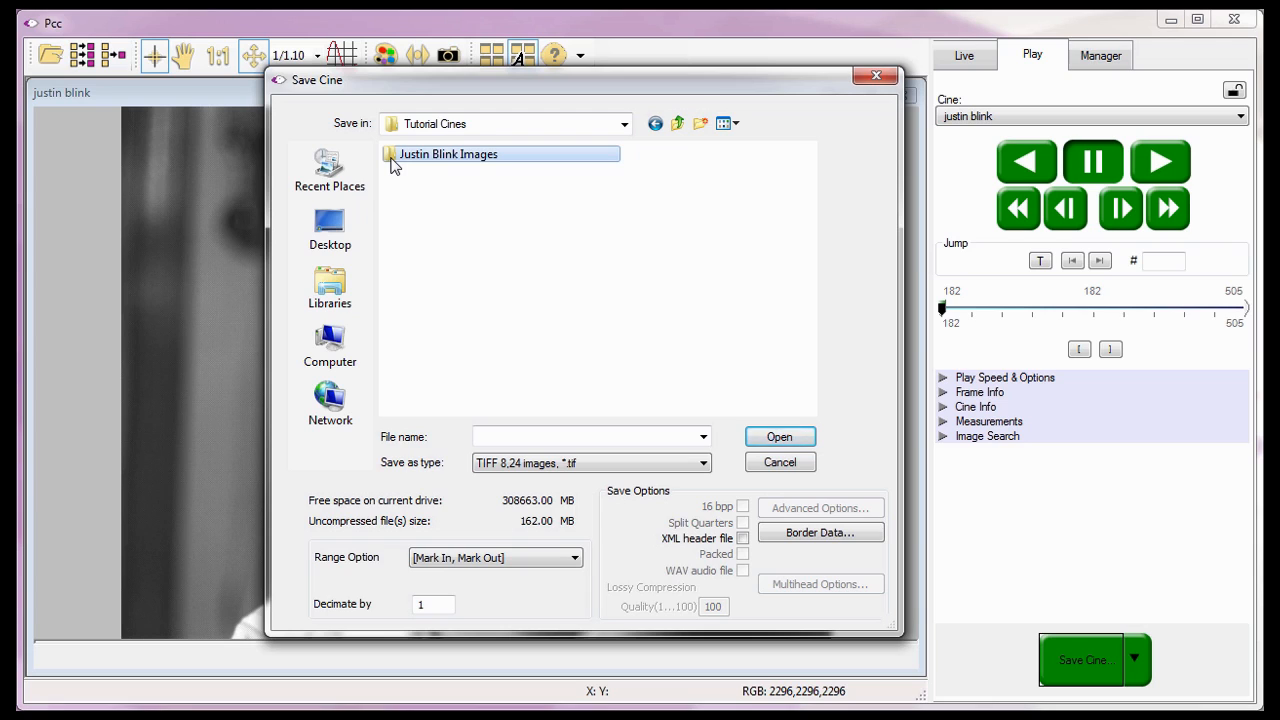
double_click(392, 155)
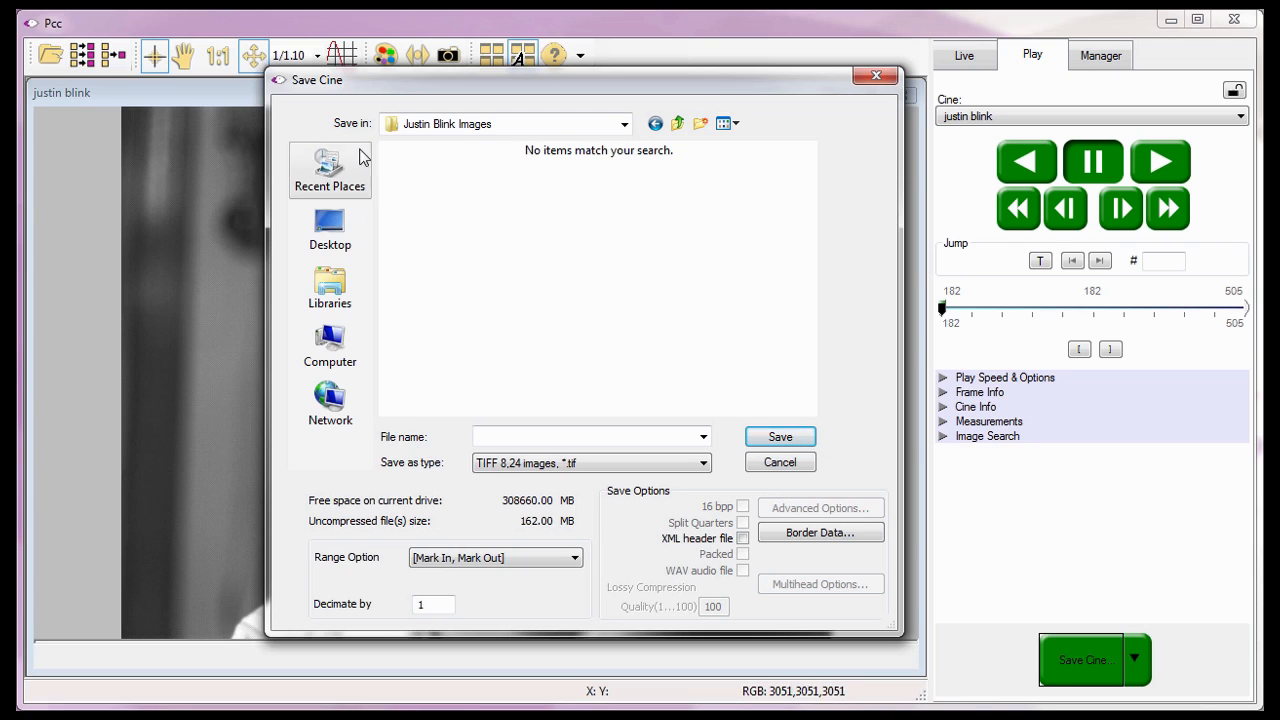
left_click(333, 130)
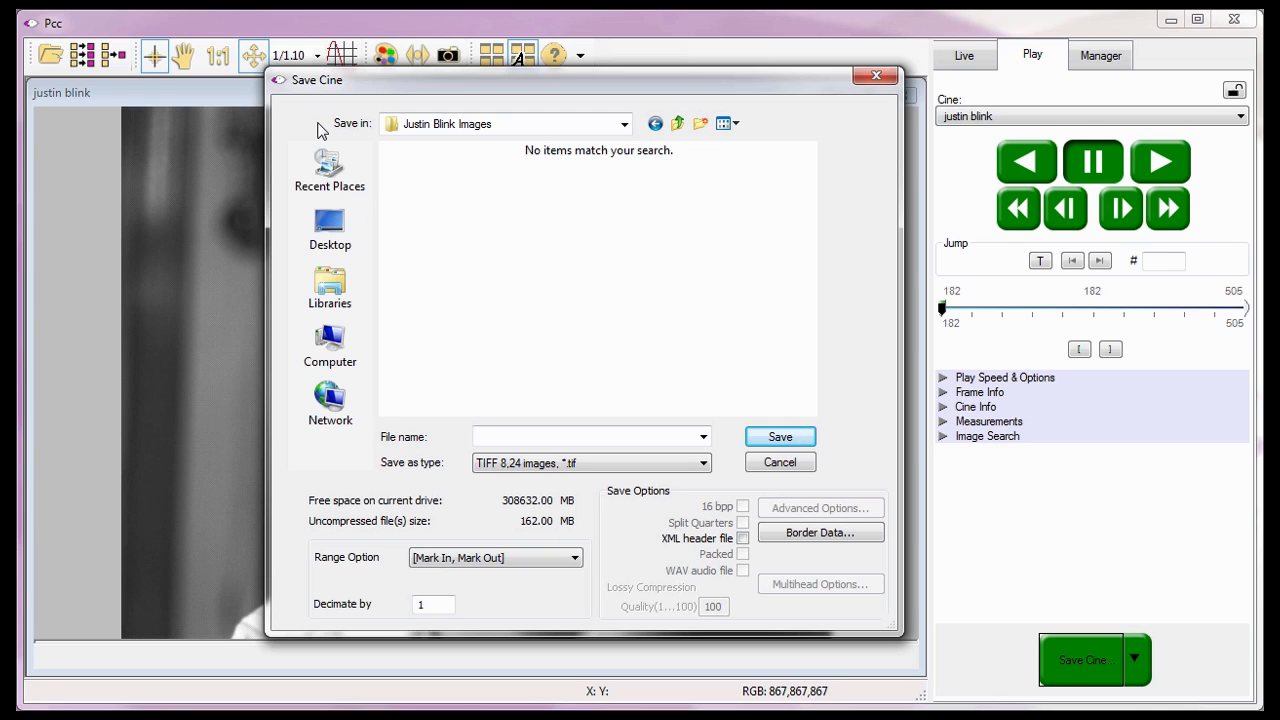
left_click(481, 438)
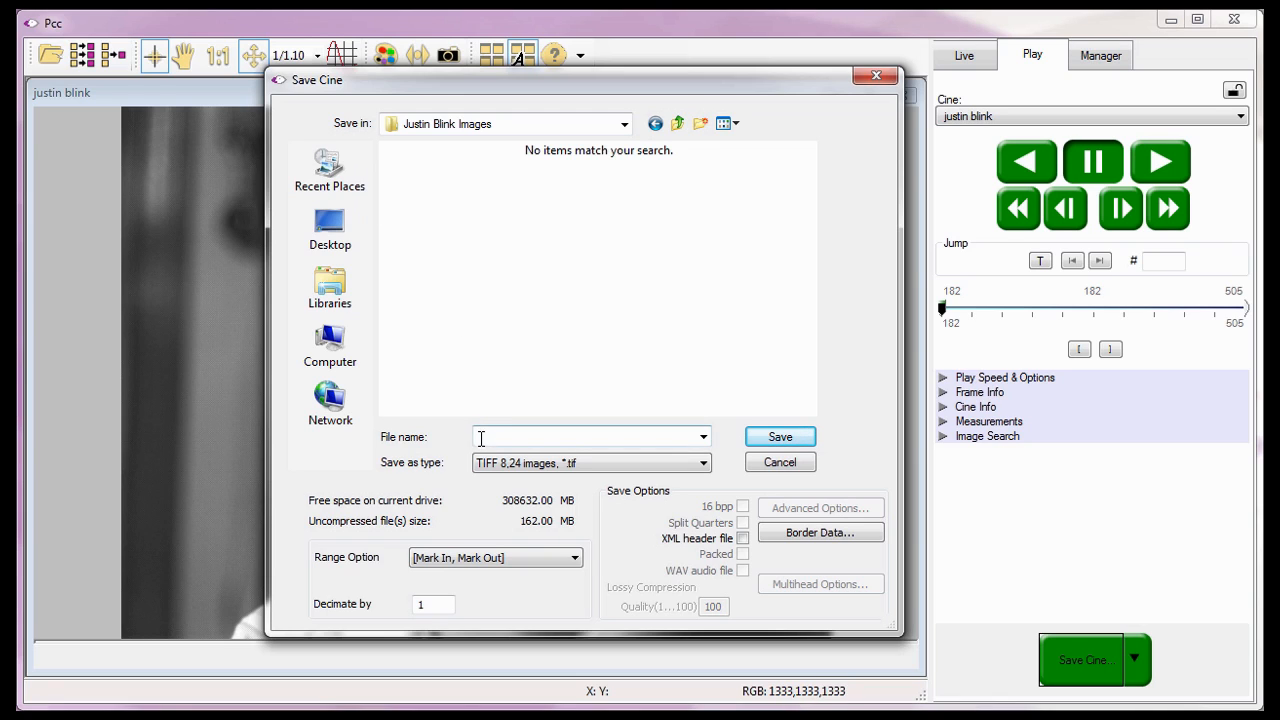
left_click(481, 438)
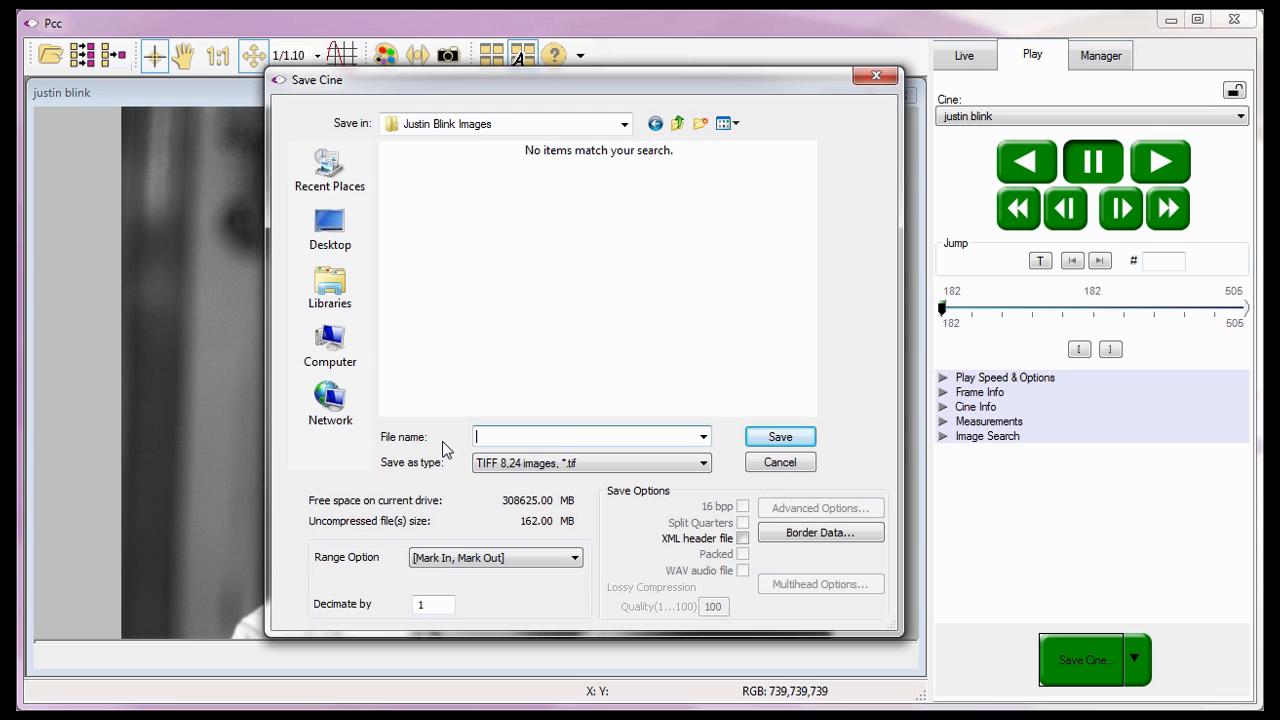
type("Justin Blink")
type("!")
type("4")
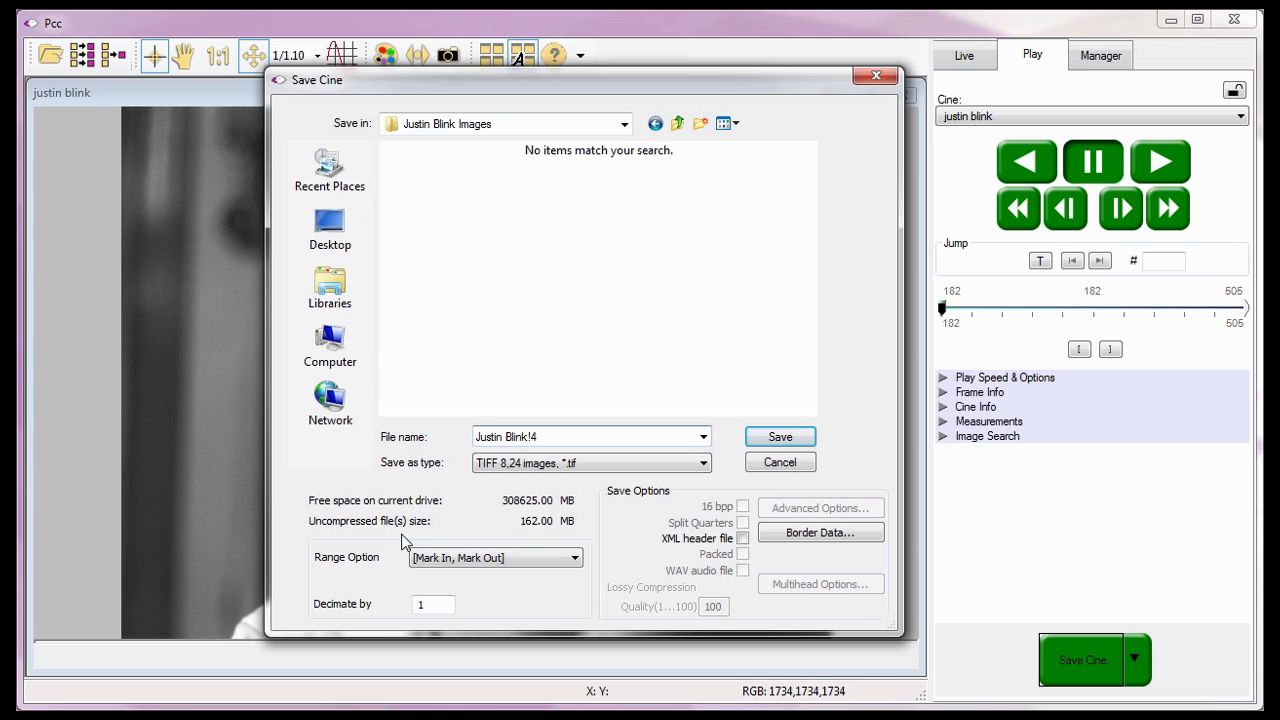
left_click(379, 560)
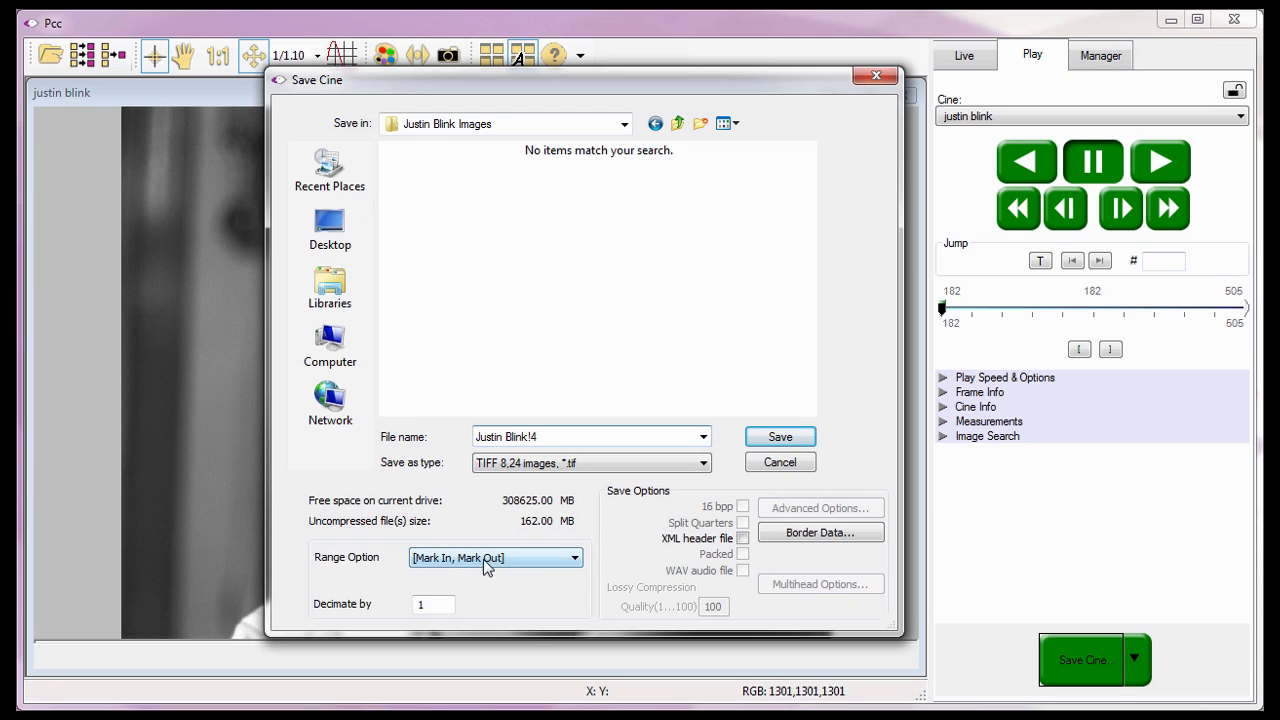
- Set a User Defined frame range from 200 to 400
left_click(575, 561)
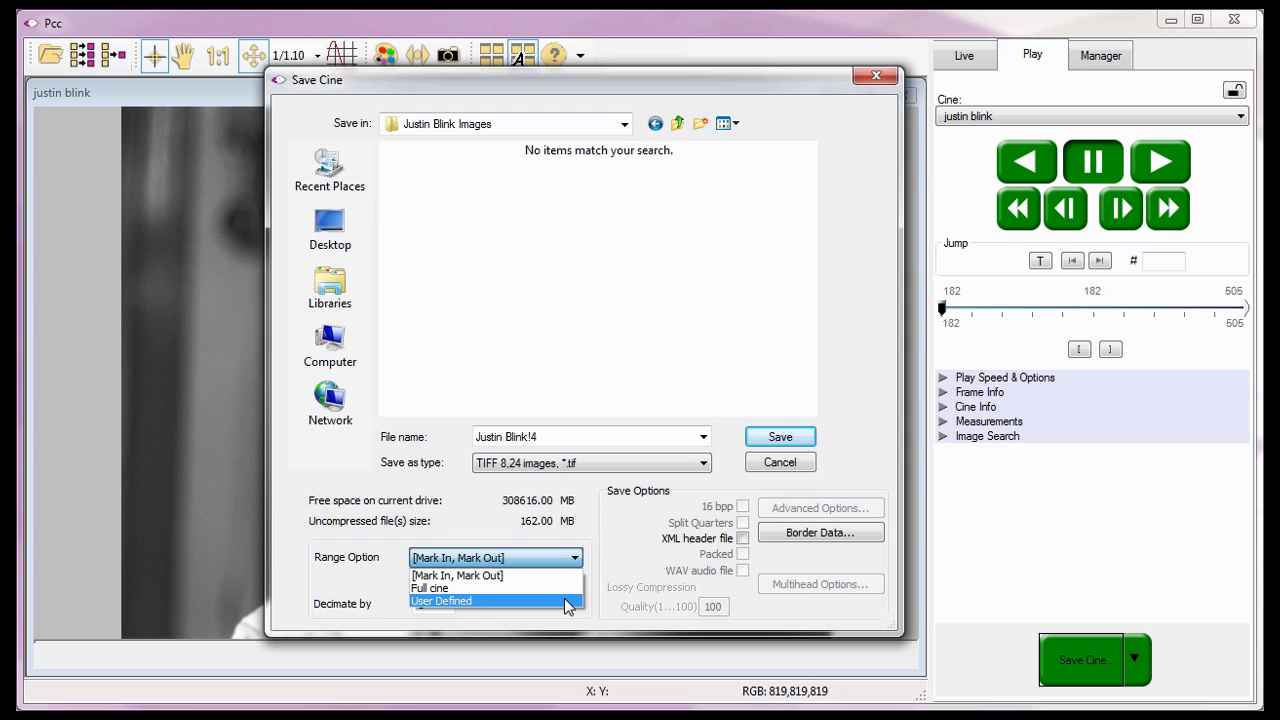
left_click(564, 600)
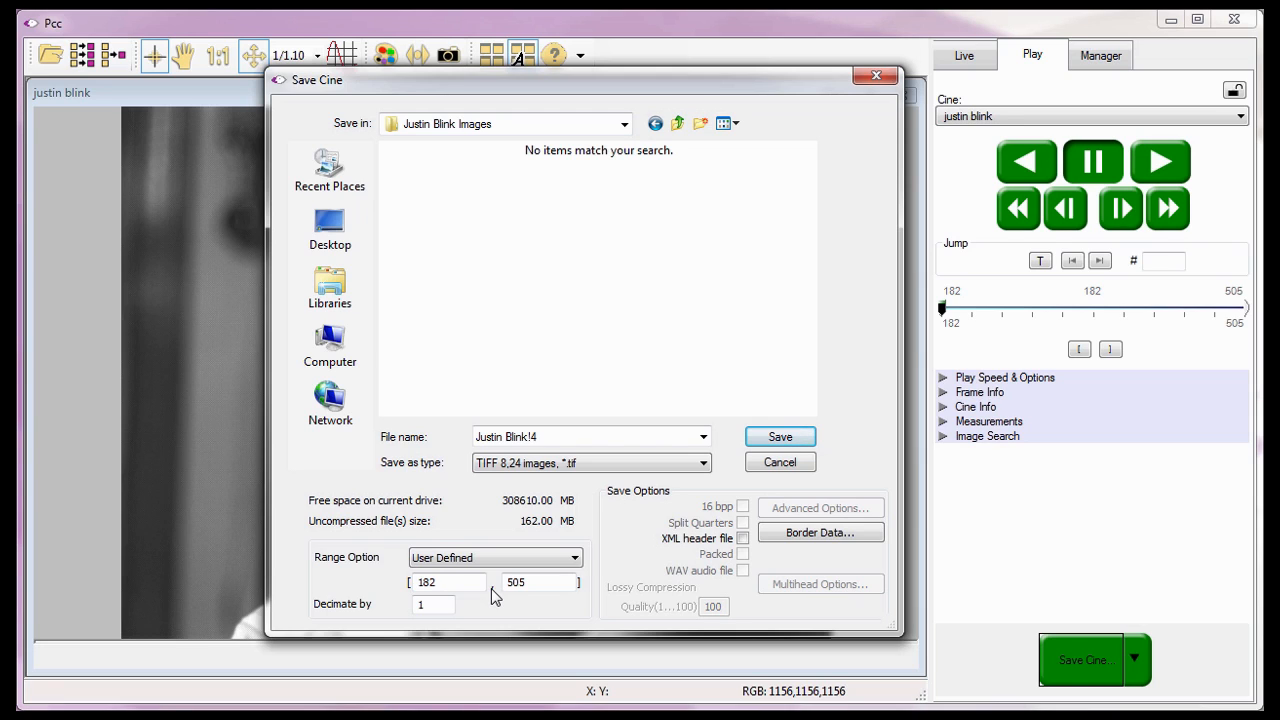
double_click(451, 580)
type("200")
double_click(533, 581)
type("400")
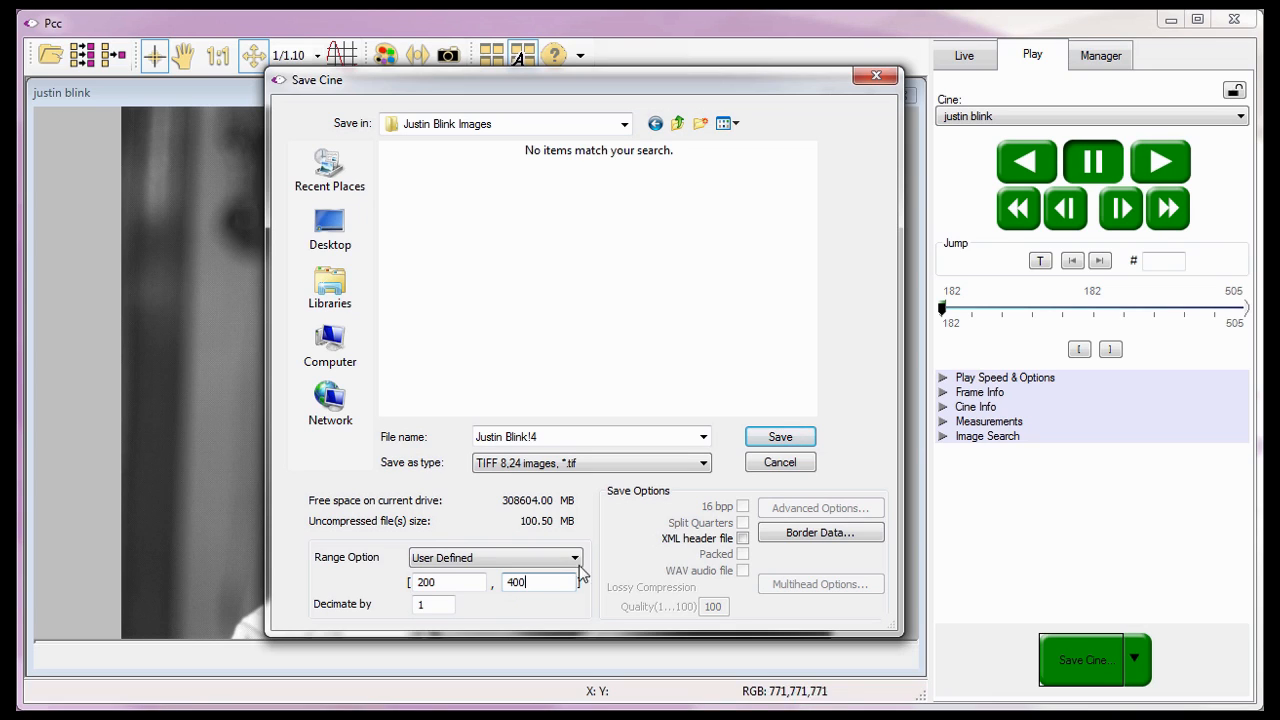
- Confirm the Justin Blink Images destination and save frames 200–400 as TIFF images
left_click(643, 500)
left_click(327, 123)
left_click(453, 439)
left_click(456, 464)
left_click(494, 587)
left_click(773, 441)
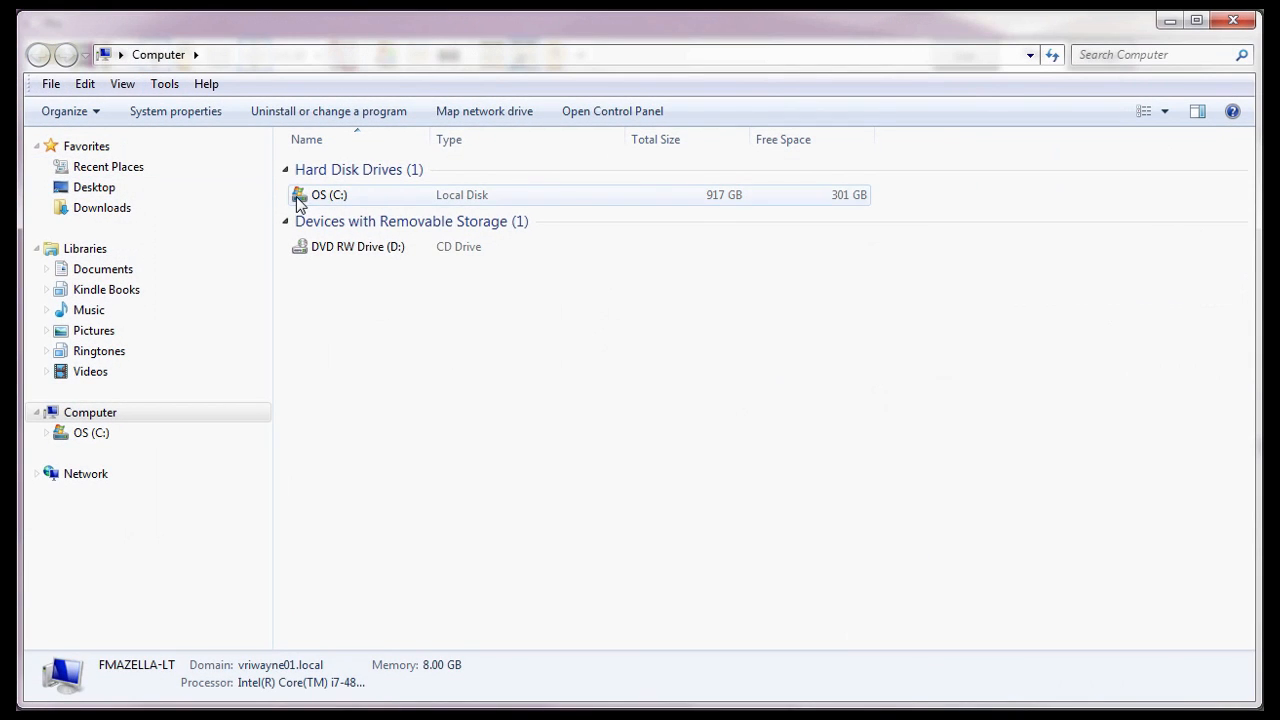
- Open the Justin Blink Images folder under C:\Program Files\Phantom\Cines\Tutorial Cines
double_click(298, 197)
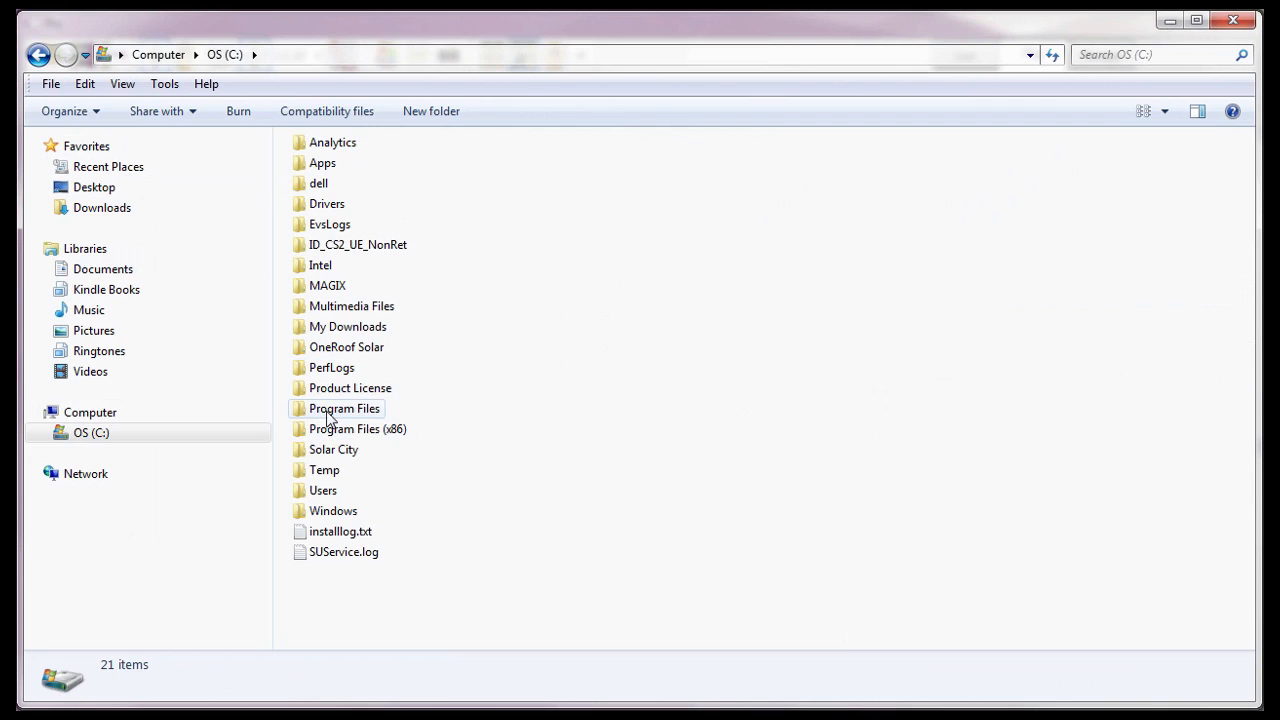
double_click(326, 410)
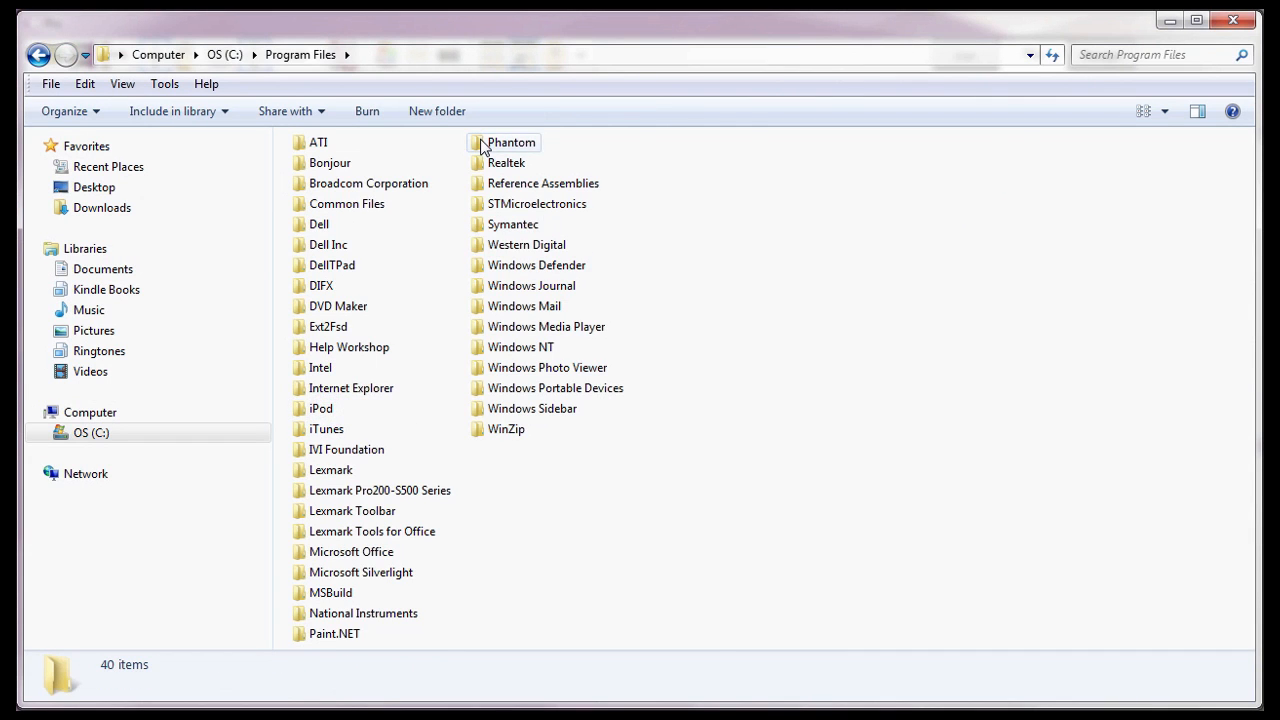
double_click(488, 142)
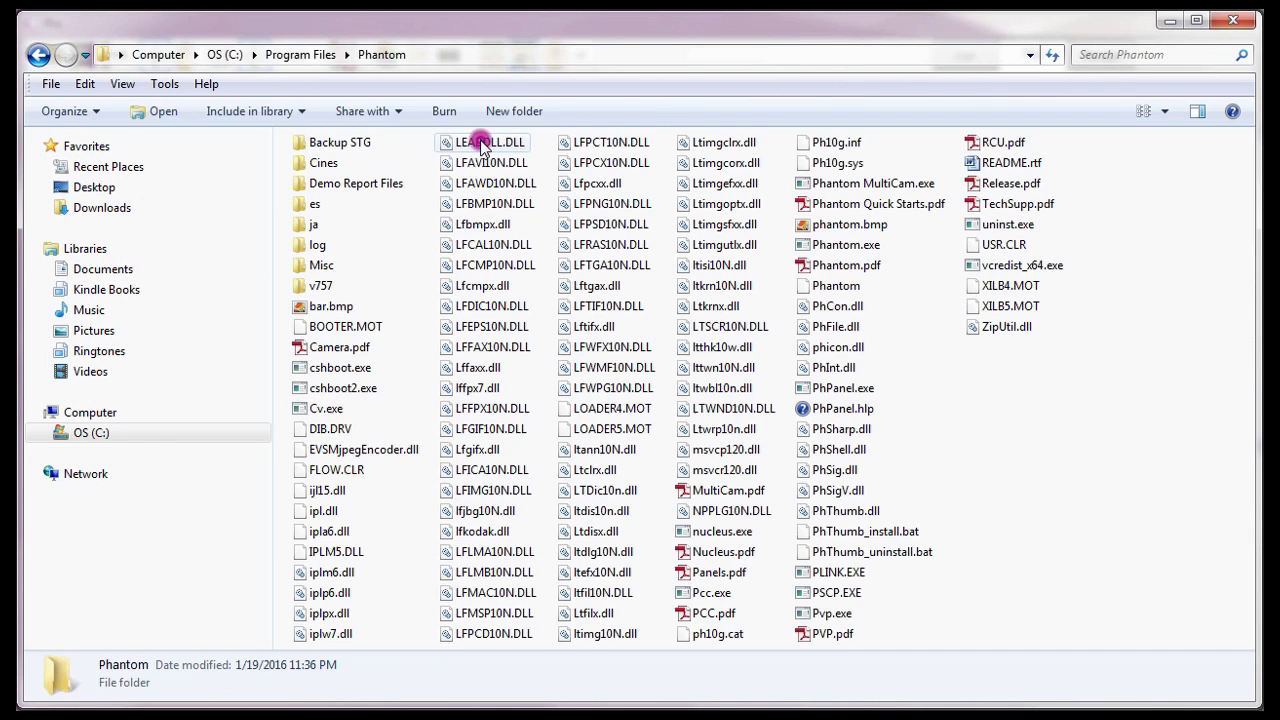
double_click(320, 163)
double_click(300, 246)
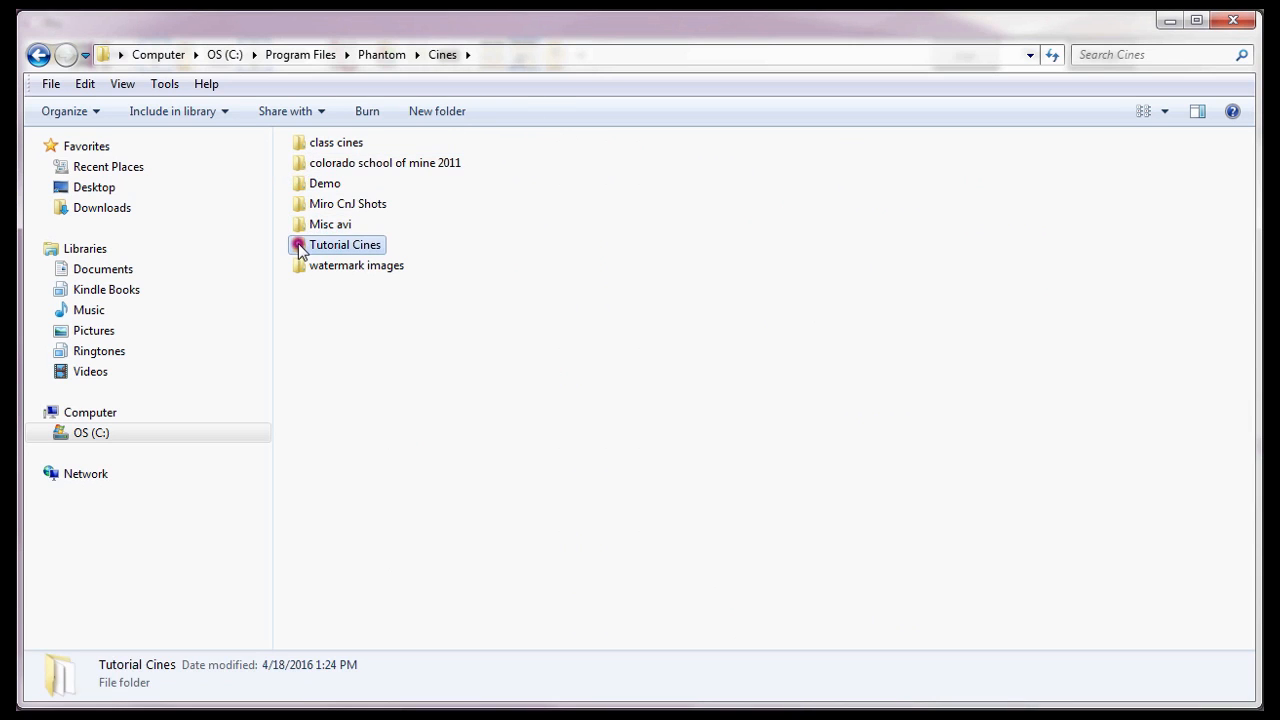
left_click(296, 146)
double_click(296, 146)
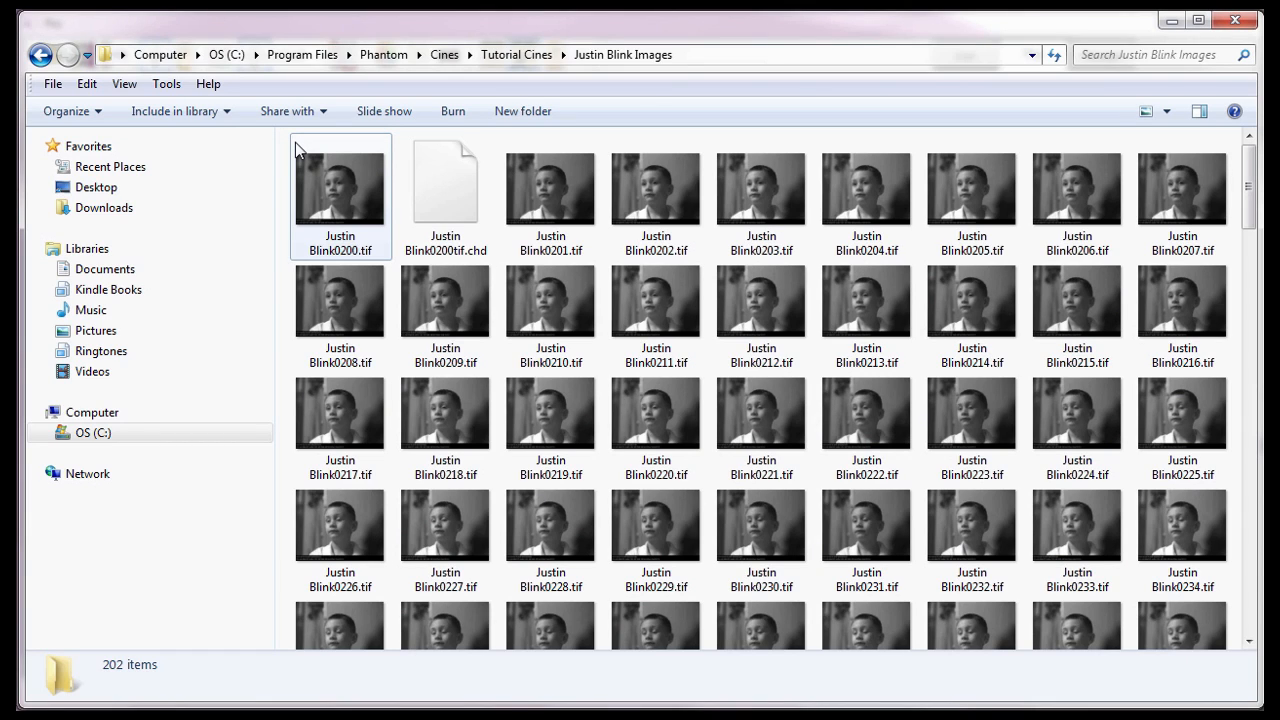
- Check frames Justin Blink0200.tif through 0400.tif and the .chd file, then close the window
left_click(358, 247)
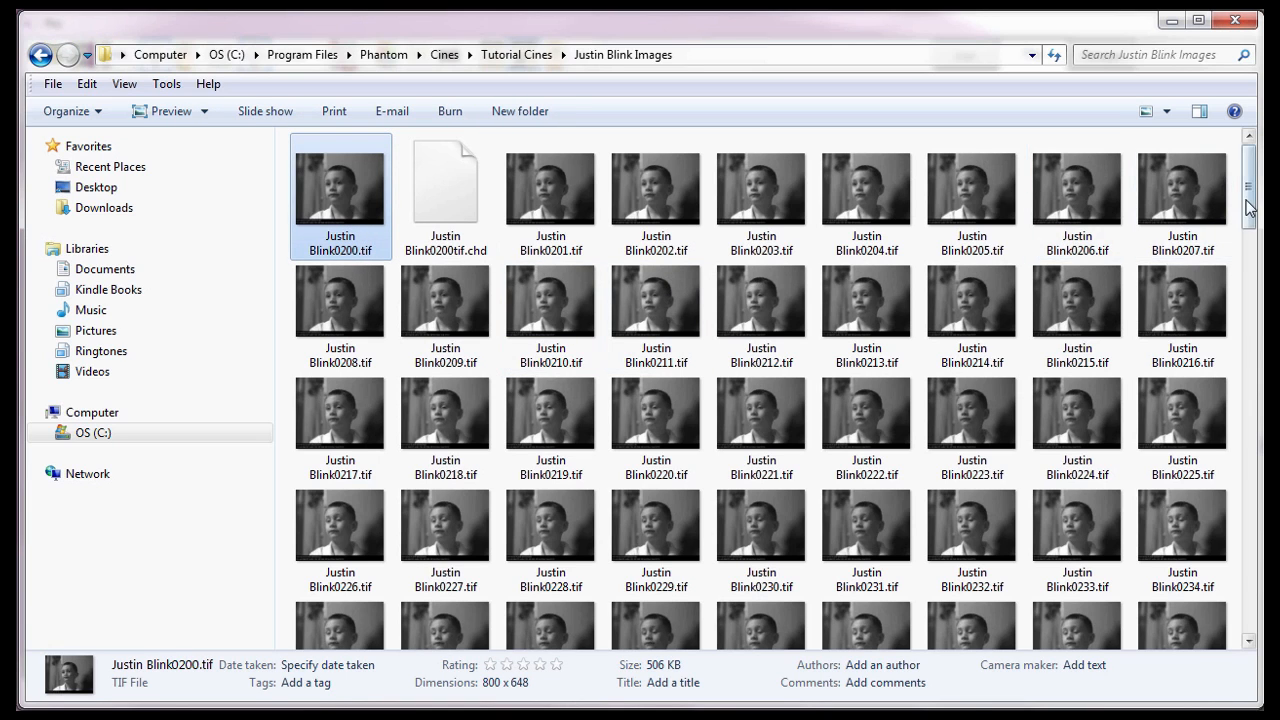
scroll(1250, 207, "down", 15)
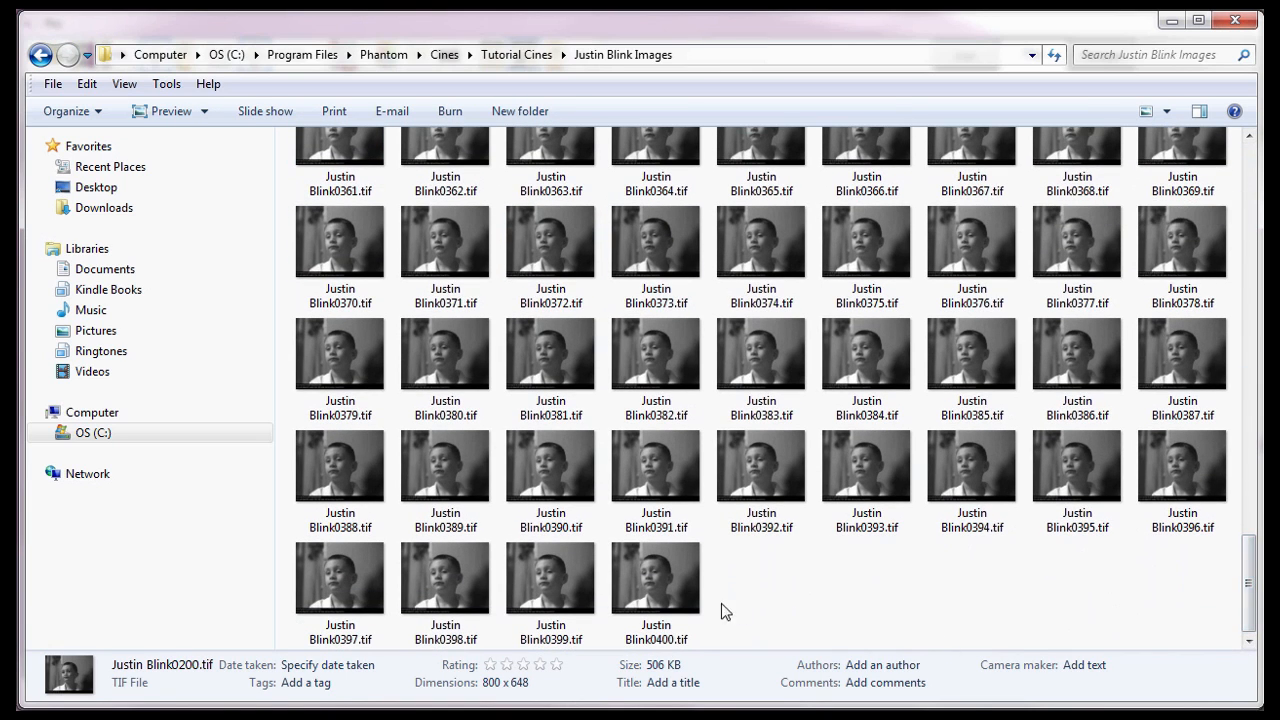
left_click(684, 606)
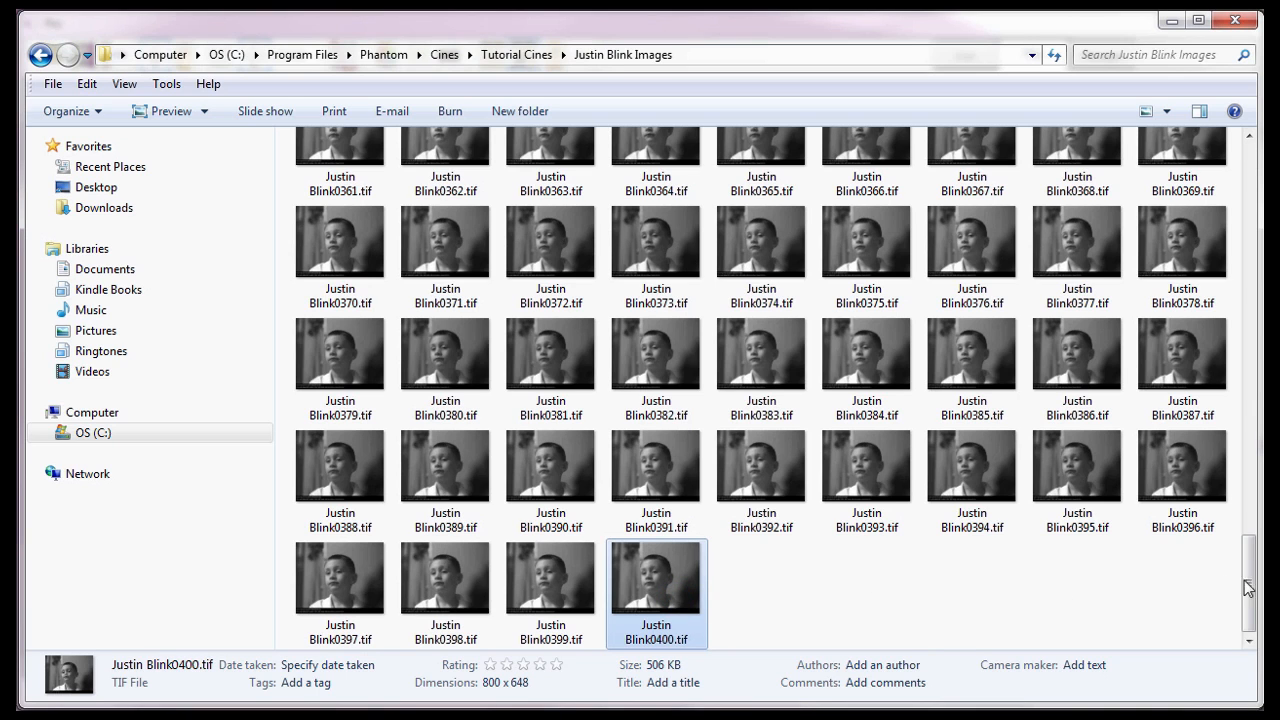
left_click_drag(1248, 588, 1228, 150)
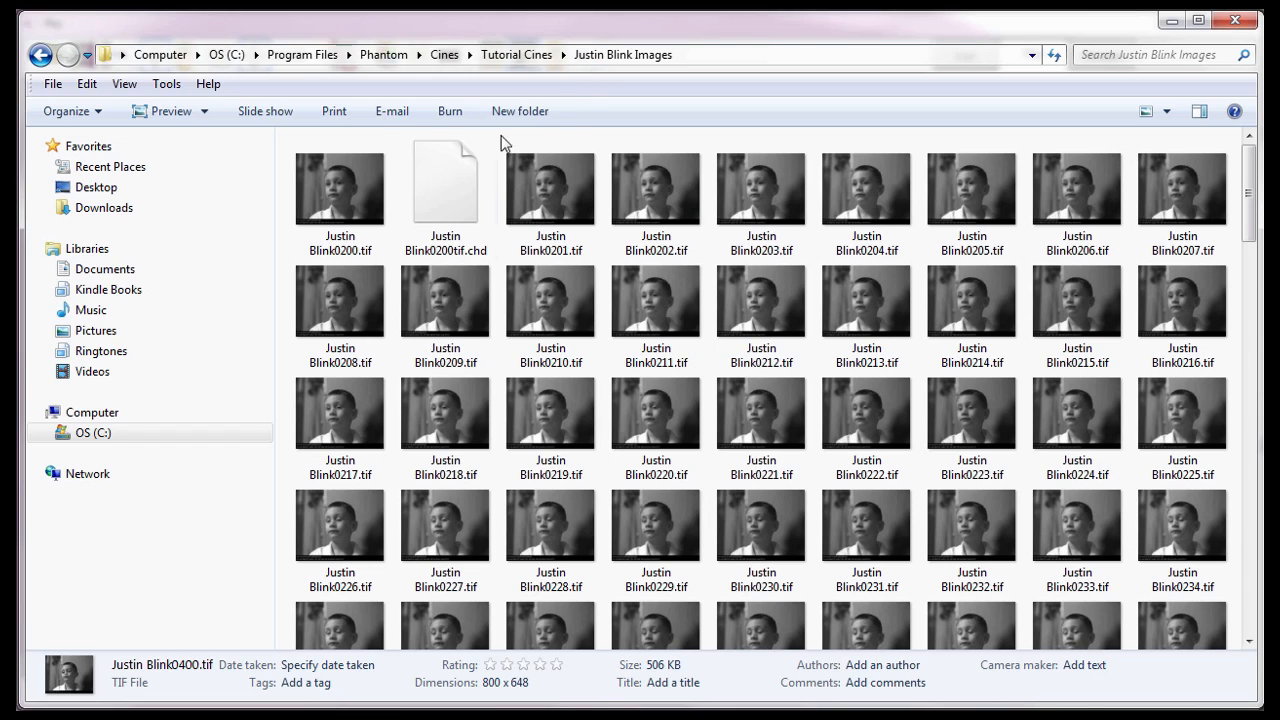
left_click(455, 202)
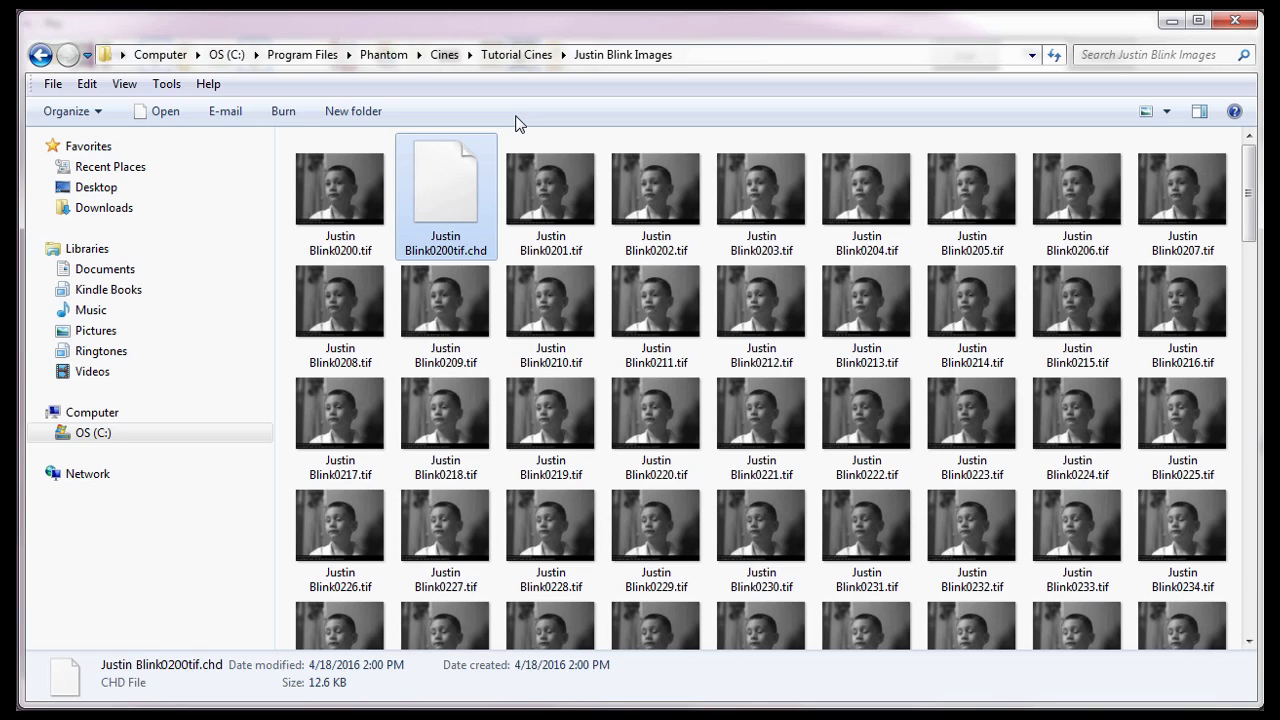
left_click(1232, 21)
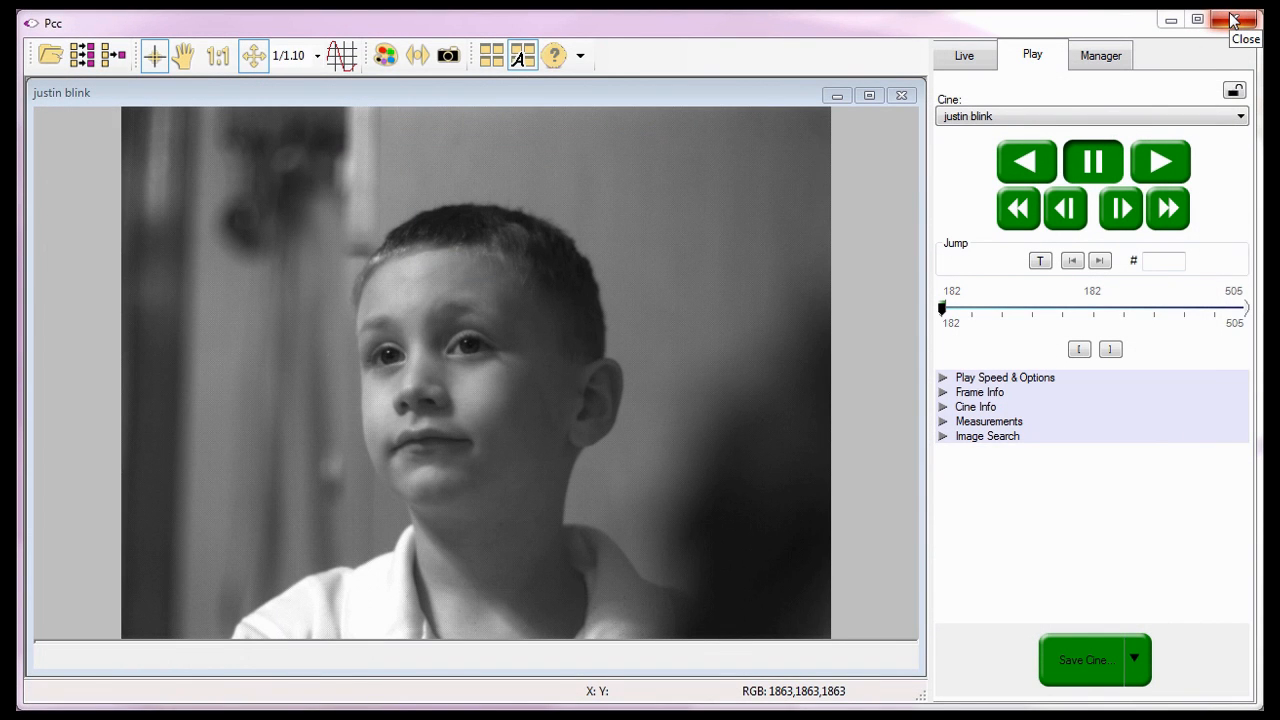
- Open Justin Blink0200.tif as an image-sequence cine and close the original justin blink cine
left_click(1232, 18)
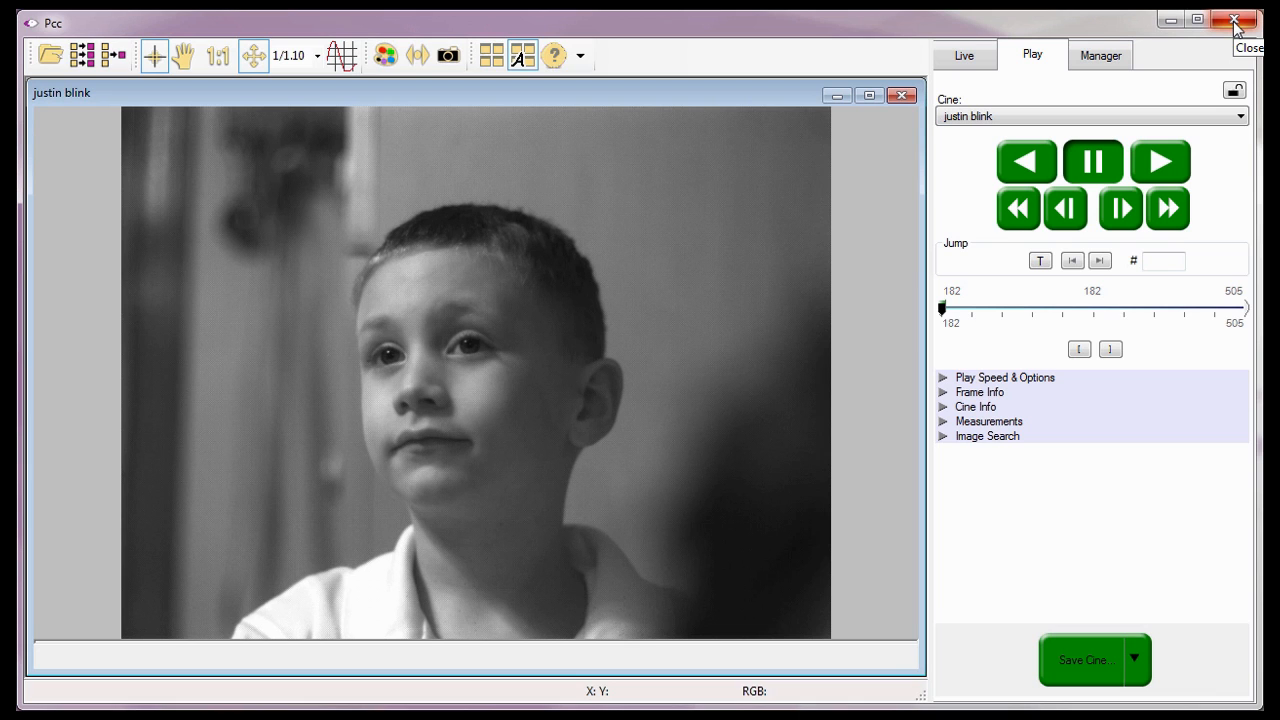
left_click(51, 60)
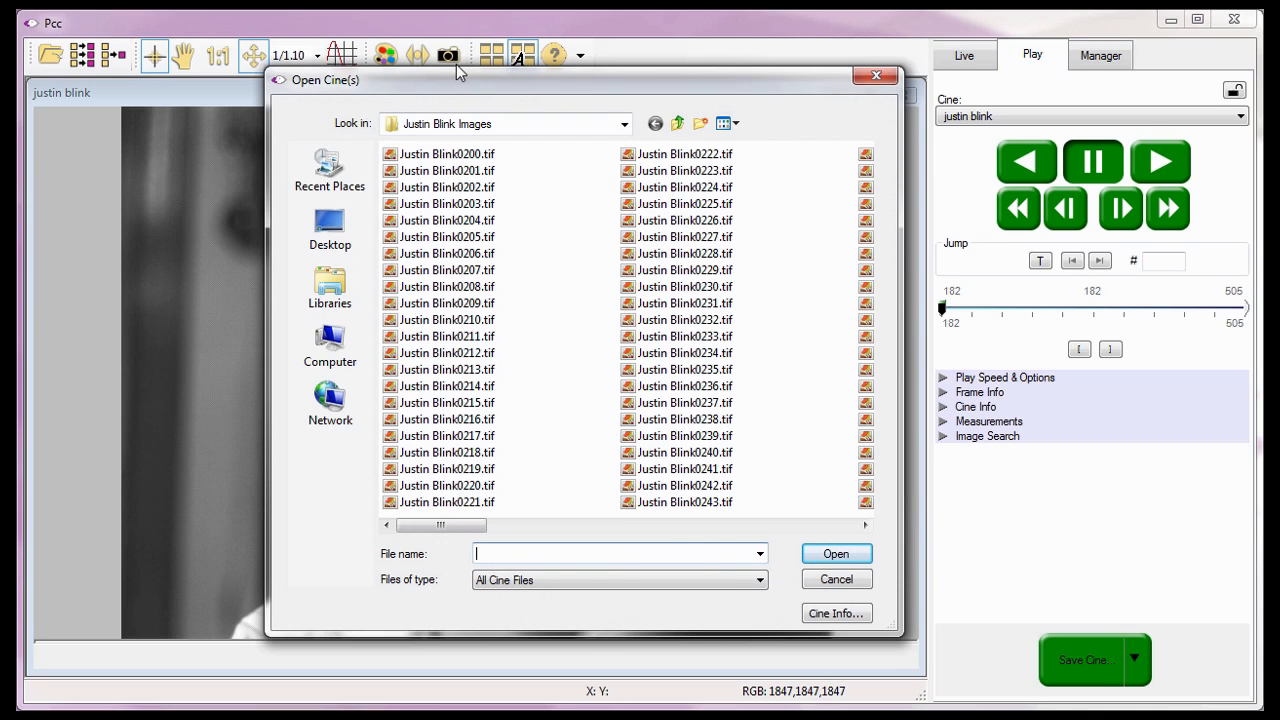
left_click(690, 103)
left_click(328, 126)
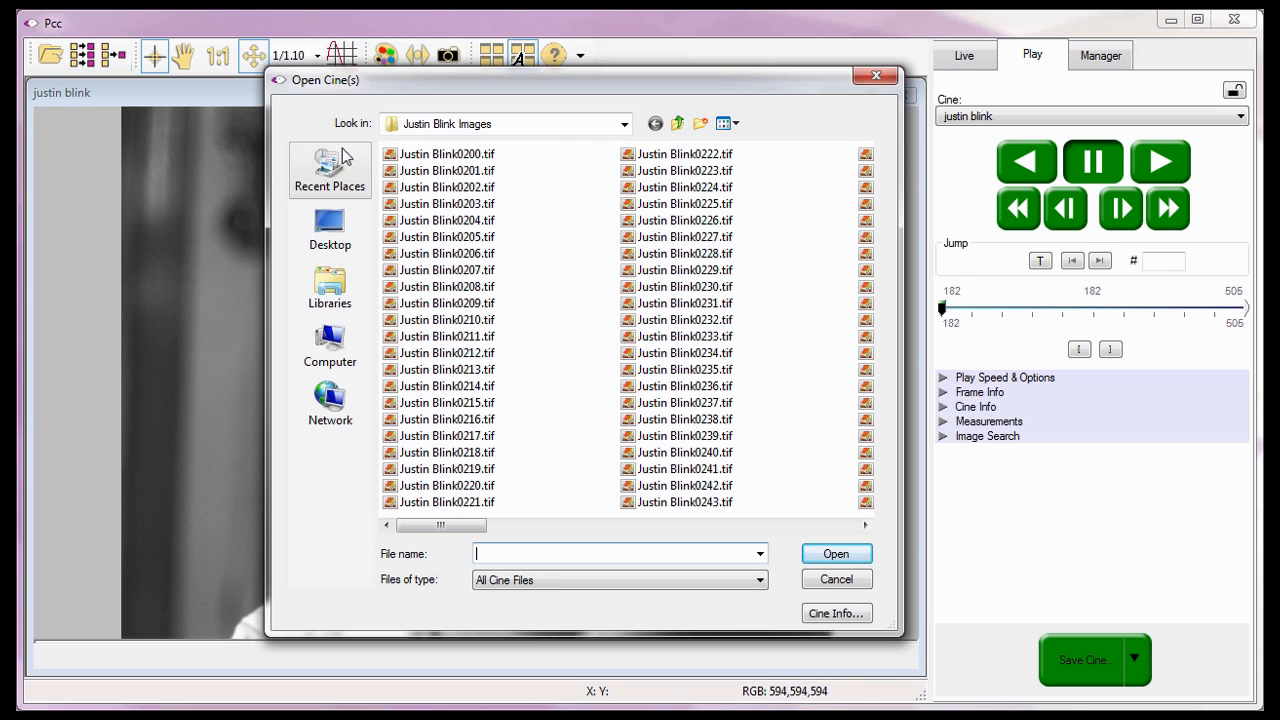
left_click(399, 157)
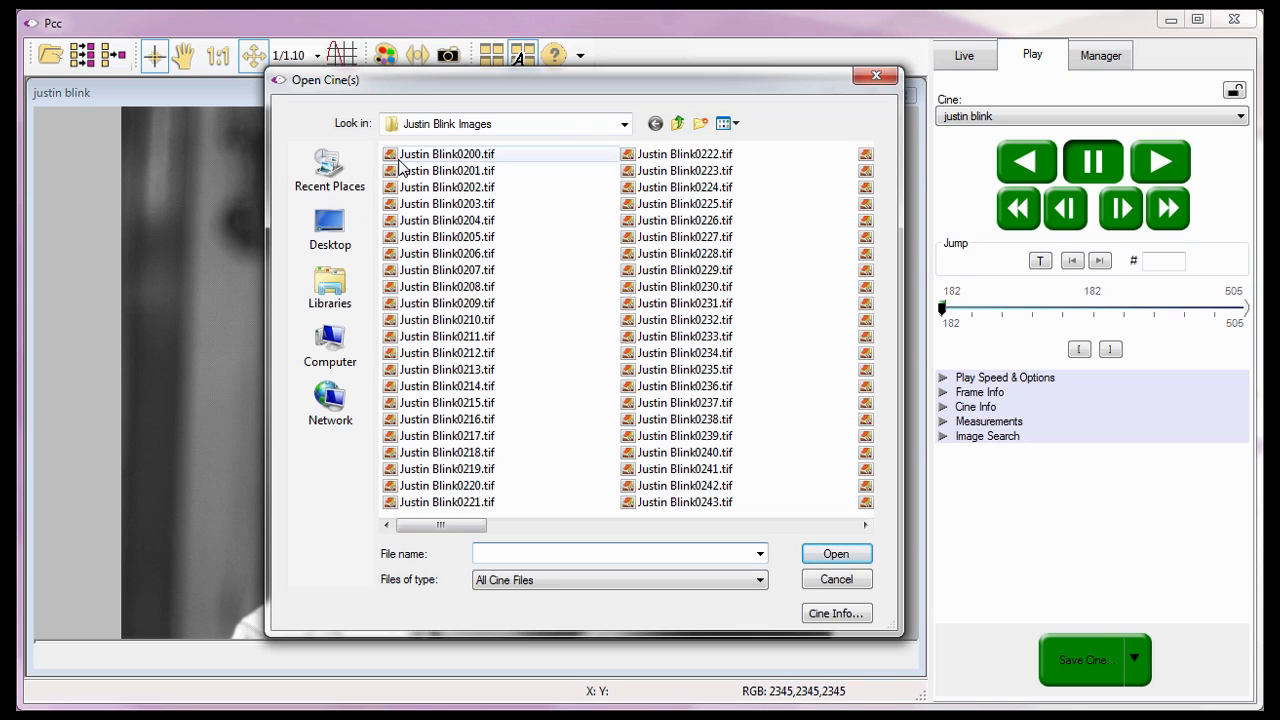
left_click(820, 554)
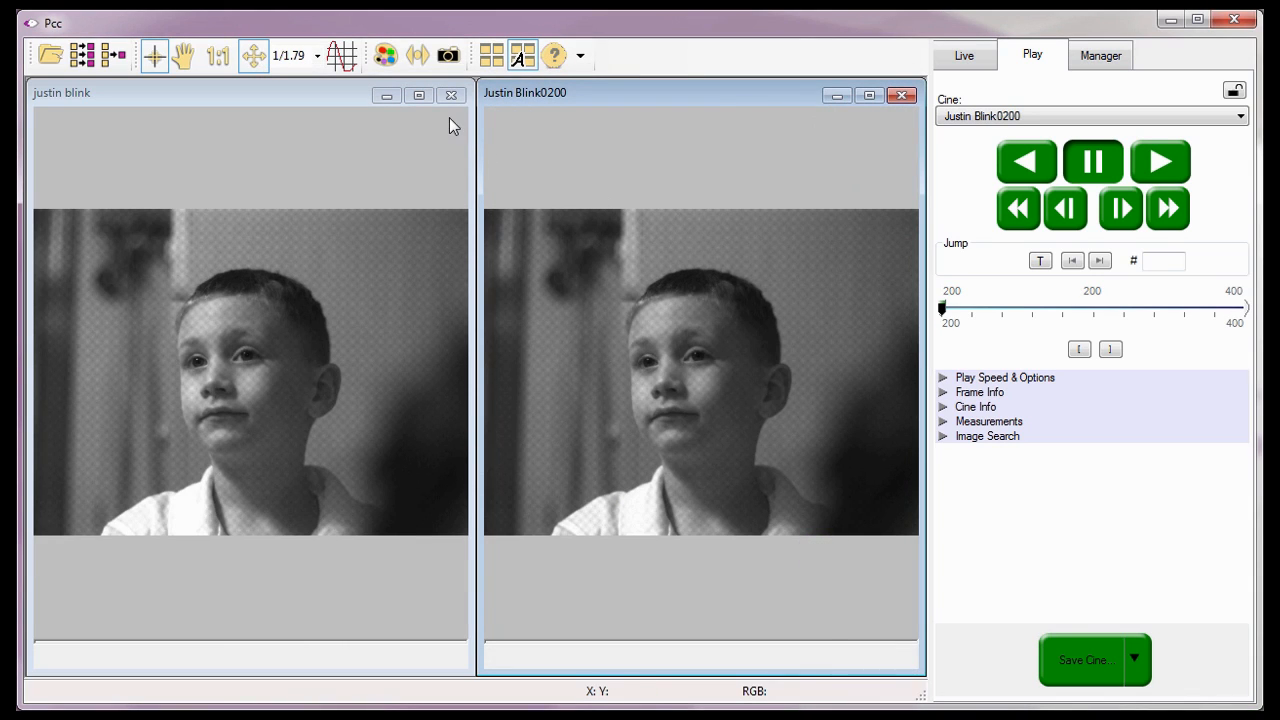
left_click(450, 96)
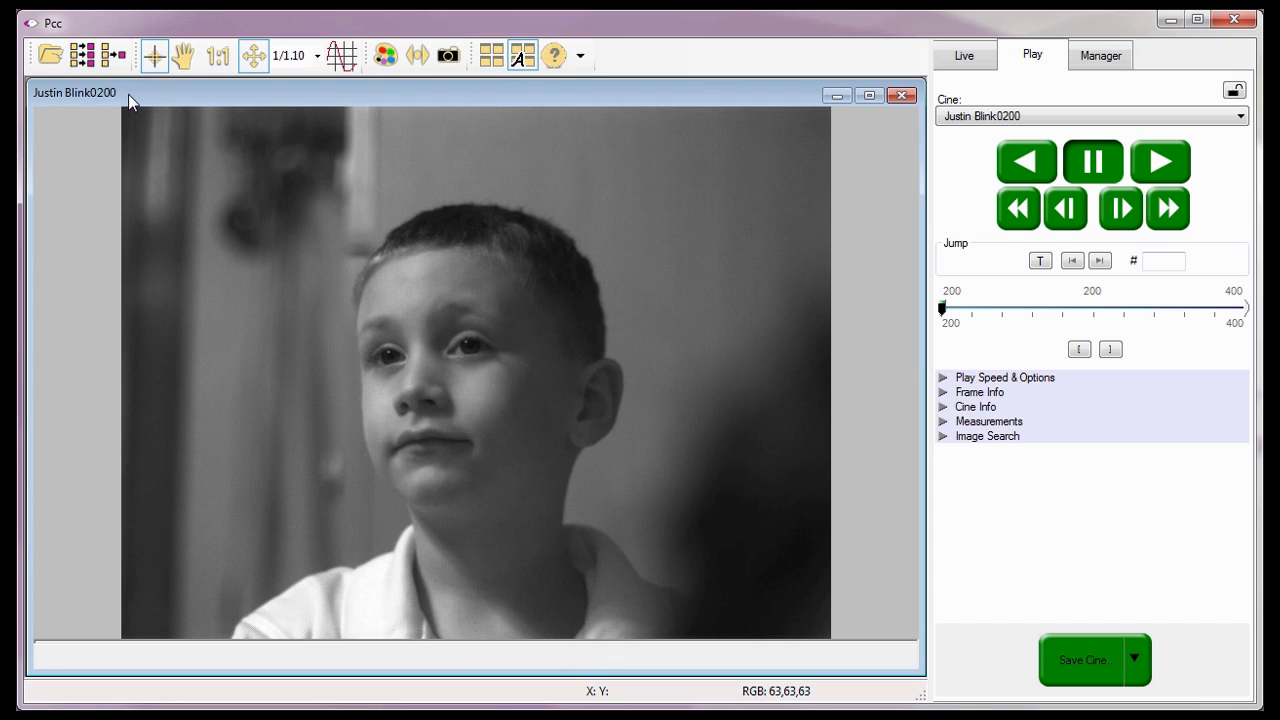
- Select Justin Blink0201, 0203, 0207, 0211 and 0233.tif and open them as separate cines
left_click(57, 62)
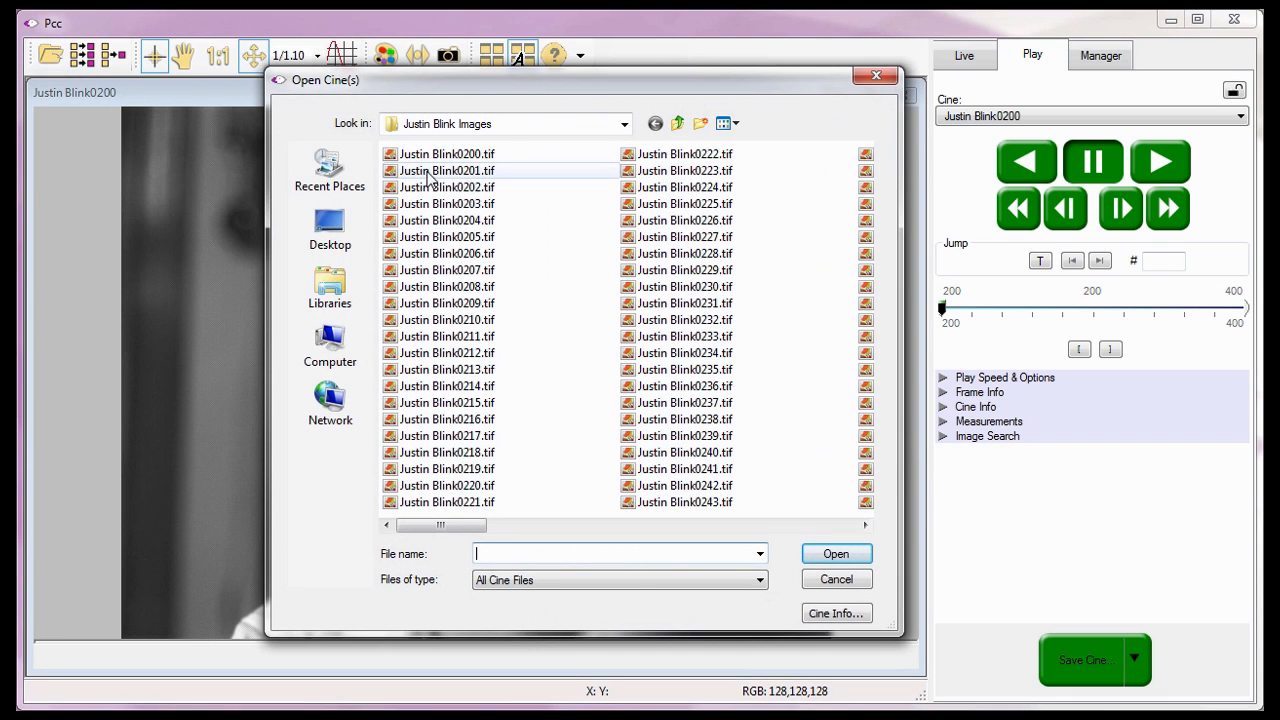
left_click(466, 172)
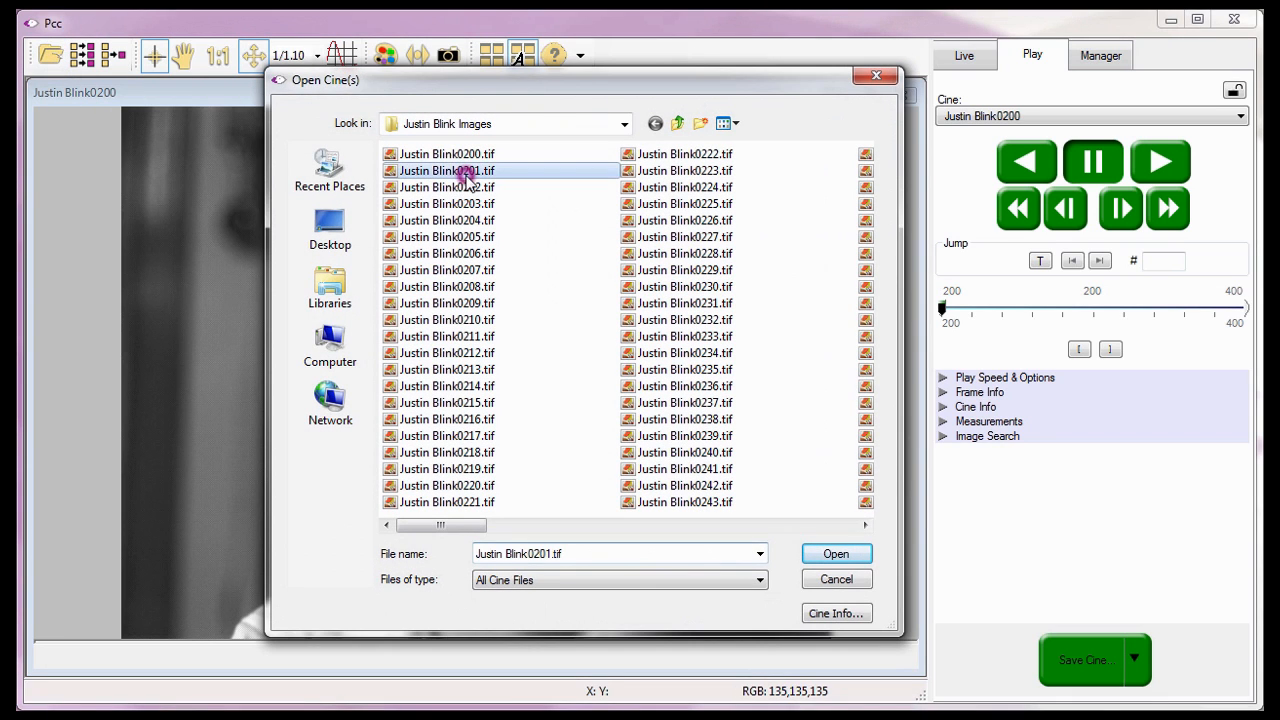
left_click(493, 322, "shift")
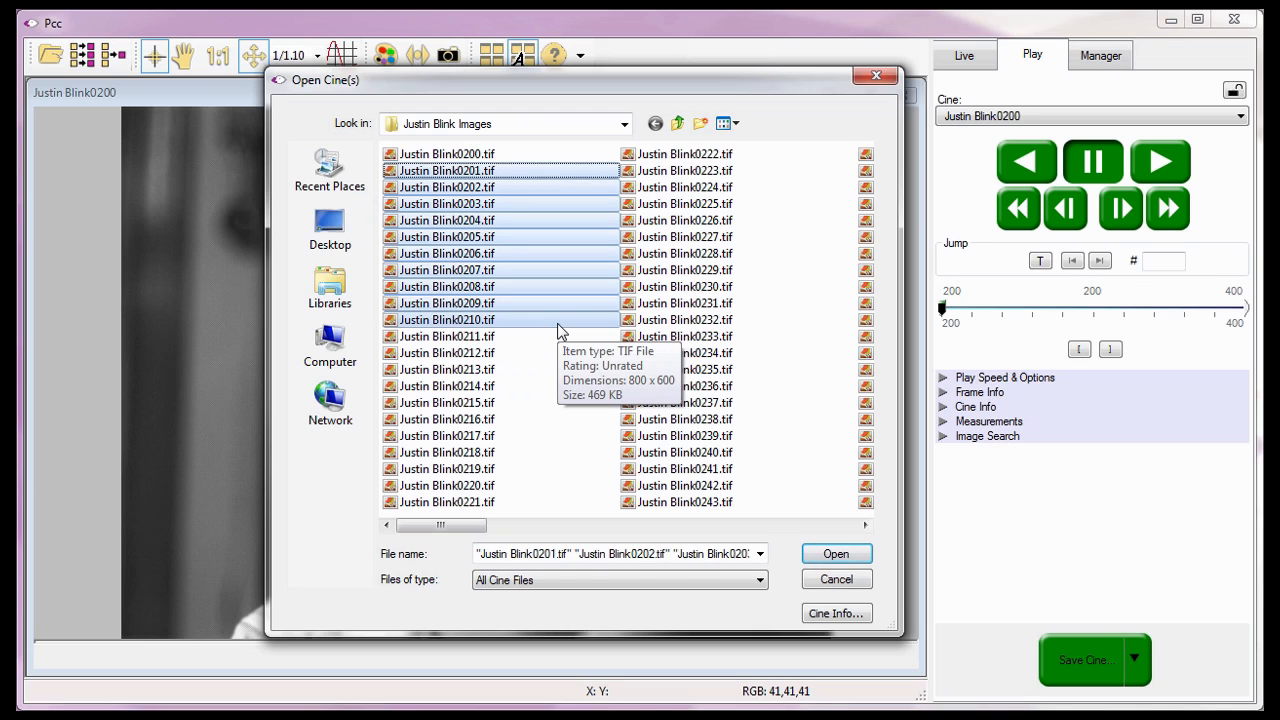
left_click(510, 174)
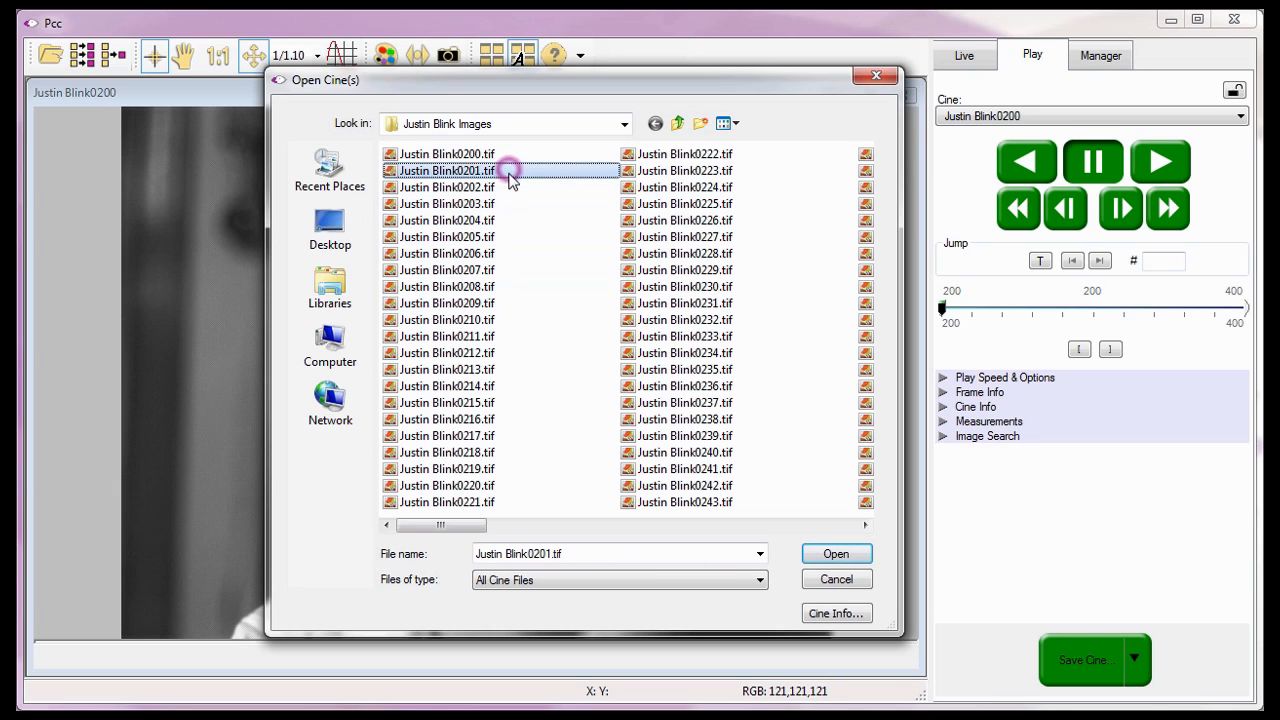
left_click(509, 205, "ctrl")
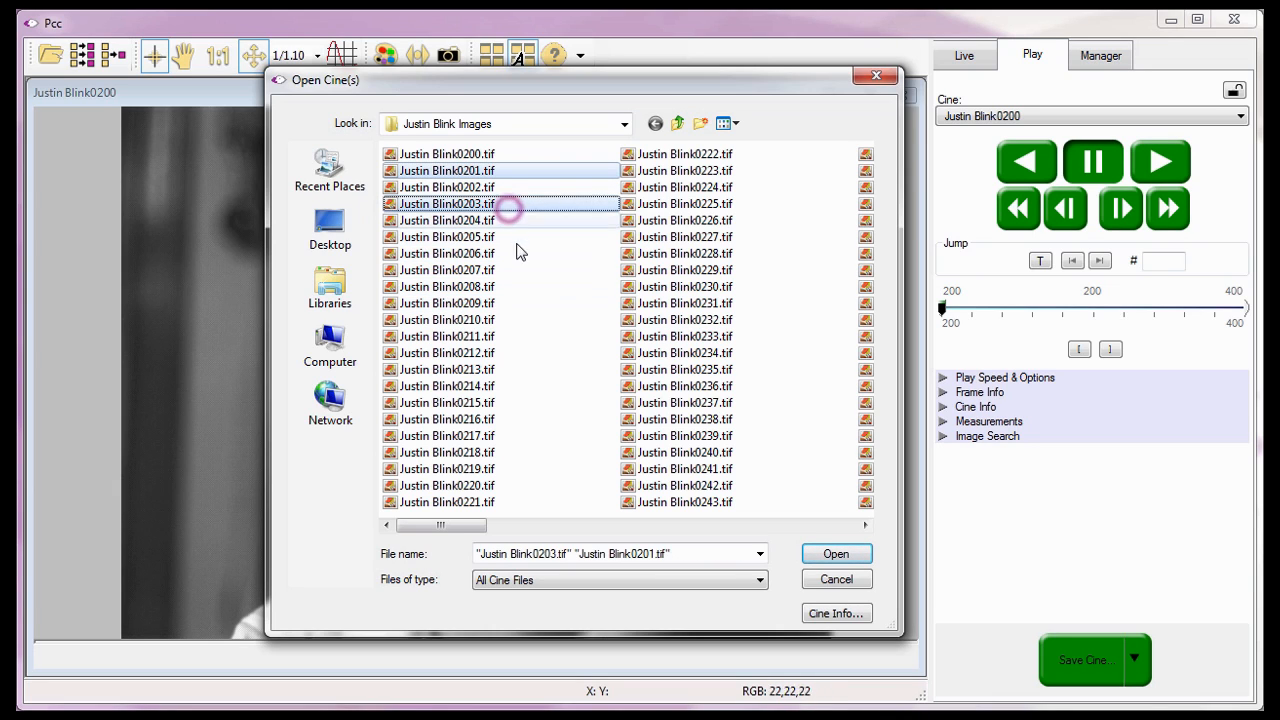
left_click(507, 270, "ctrl")
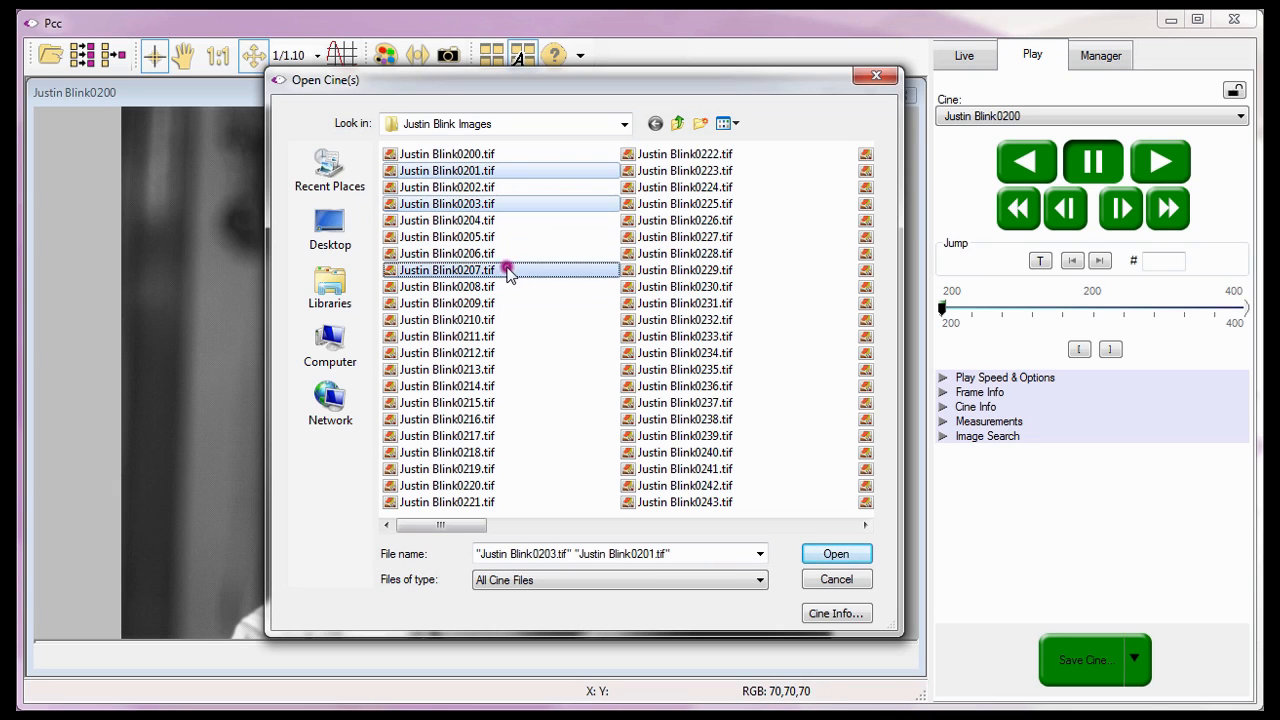
left_click(500, 338, "ctrl")
left_click(670, 338, "ctrl")
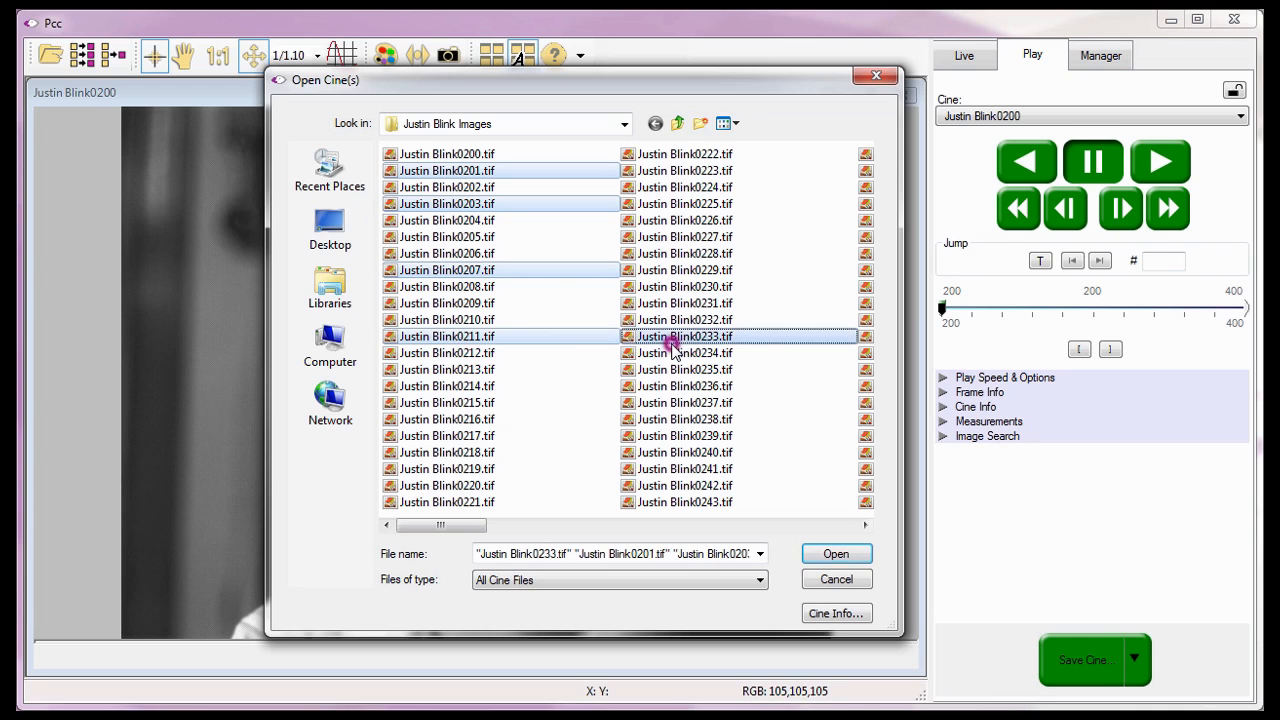
left_click(823, 558)
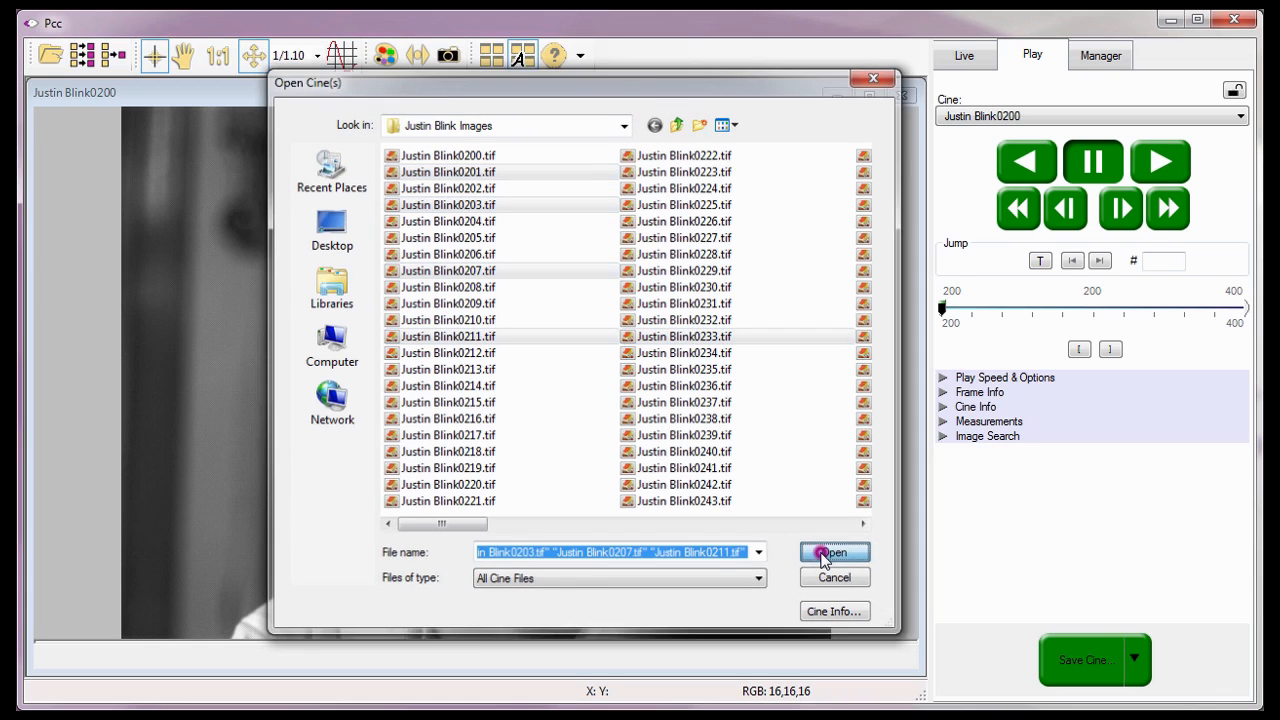